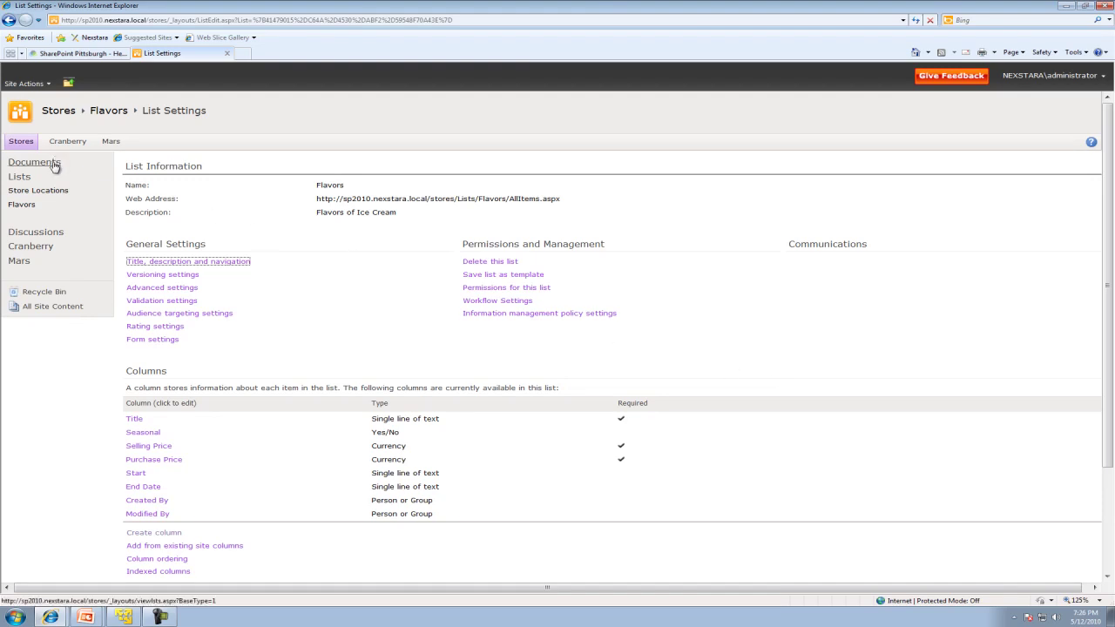
Start a new Flavors item, type and then erase test text in its dates, and cancel unsaved
{"action": "left_click", "coordinate": [29, 206]}
{"action": "left_click", "coordinate": [155, 201]}
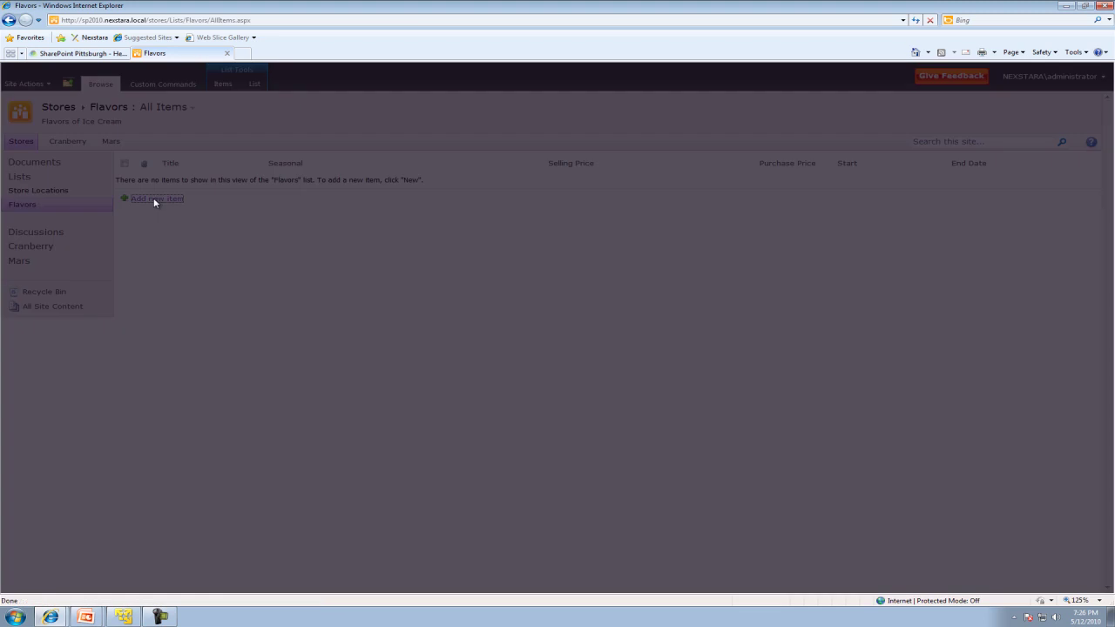
{"action": "left_click", "coordinate": [519, 388]}
{"action": "type", "text": "fdsfds"}
{"action": "left_click", "coordinate": [535, 411]}
{"action": "type", "text": "sdfdf"}
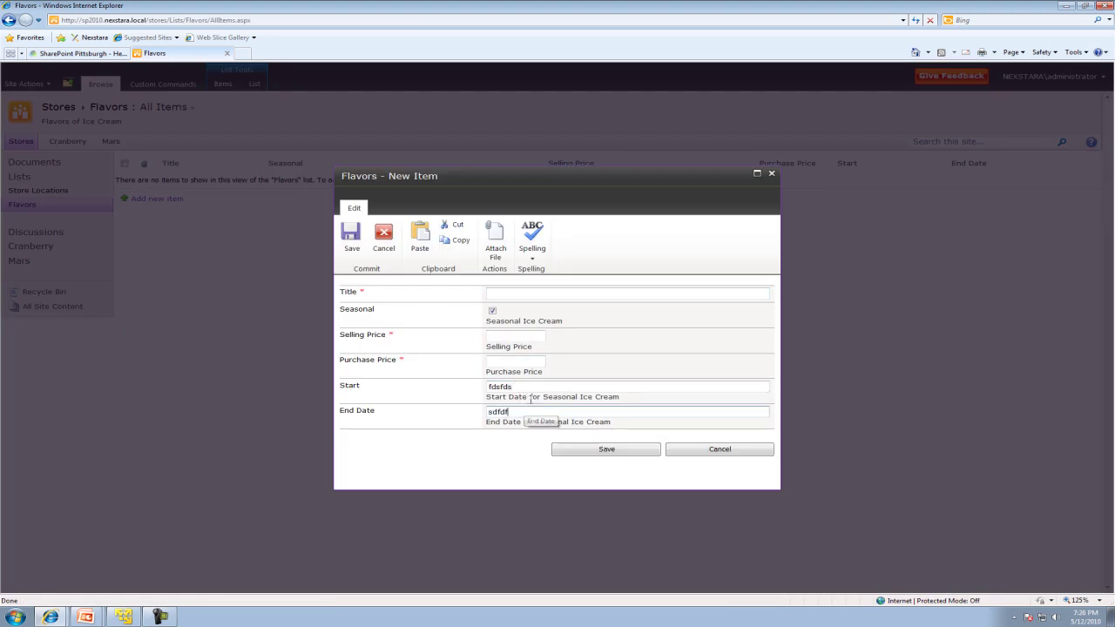
{"action": "key", "text": "BackSpace"}
{"action": "key", "text": "BackSpace"}
{"action": "key", "text": "BackSpace"}
{"action": "key", "text": "BackSpace"}
{"action": "key", "text": "shift+Tab"}
{"action": "key", "text": "BackSpace"}
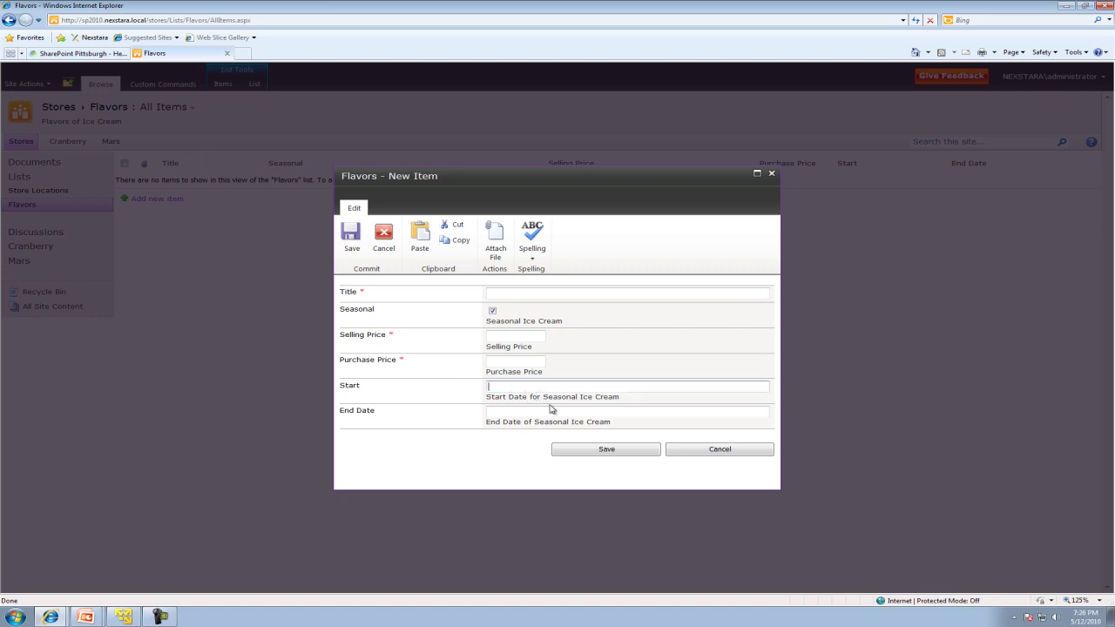
{"action": "left_click", "coordinate": [690, 450]}
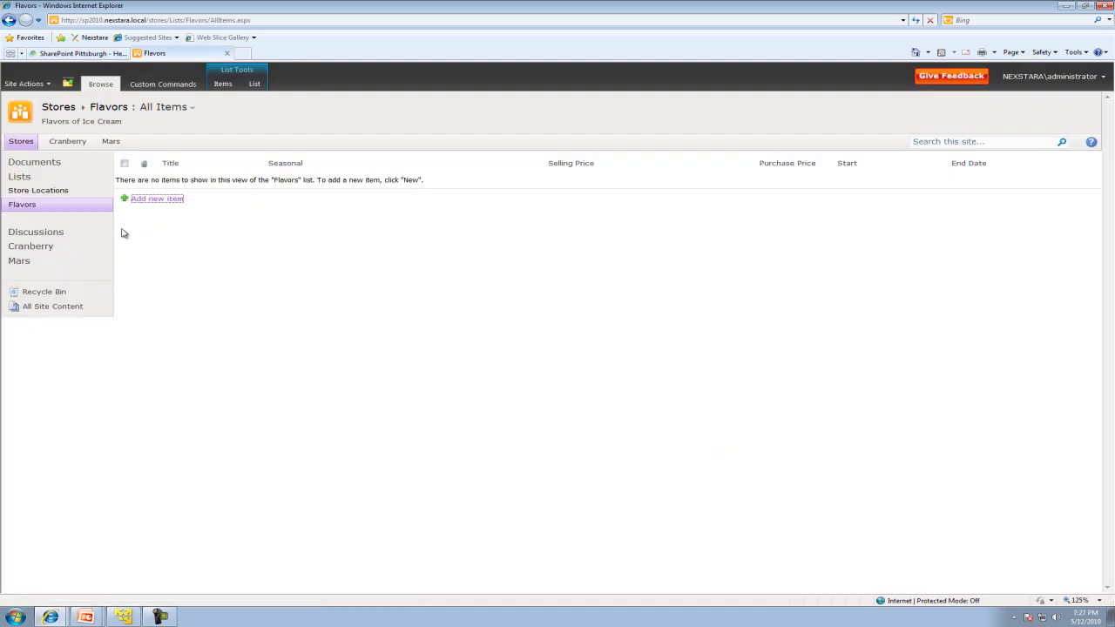
Rename the Flavors Start column to Start Date and make it a Date and Time column
{"action": "left_click", "coordinate": [253, 83]}
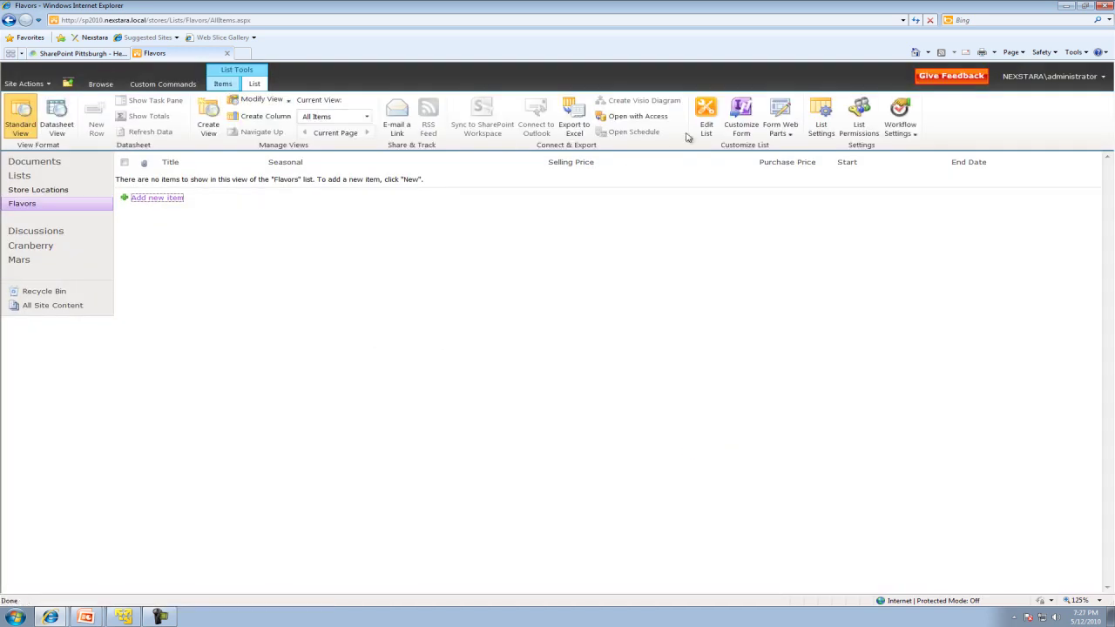
{"action": "left_click", "coordinate": [821, 111]}
{"action": "scroll", "coordinate": [334, 407], "scroll_direction": "down", "scroll_amount": 1}
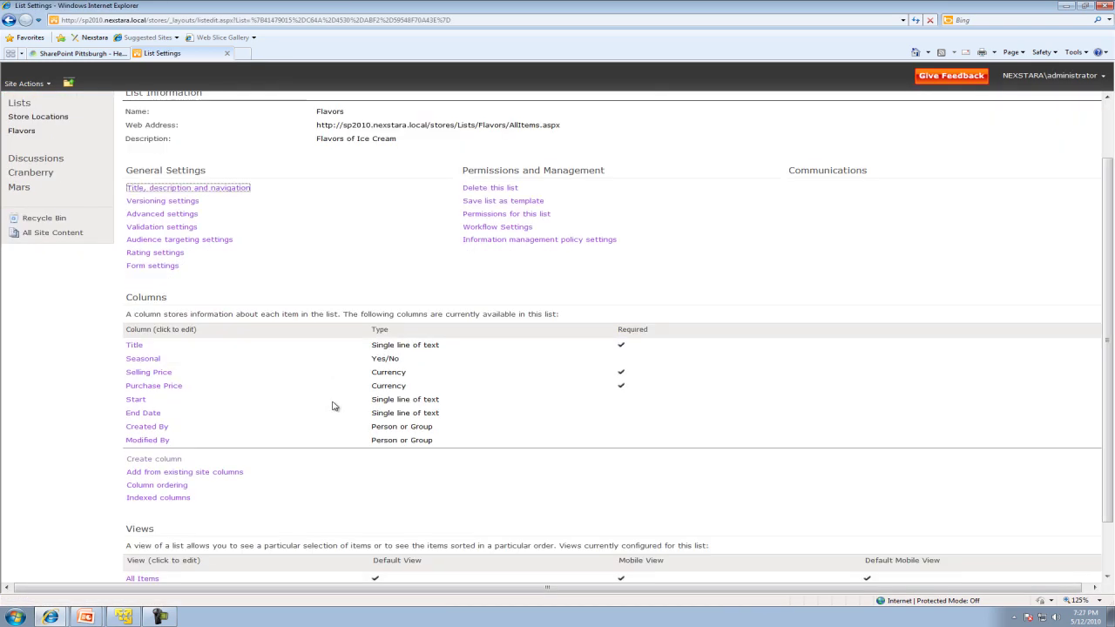
{"action": "left_click", "coordinate": [148, 401]}
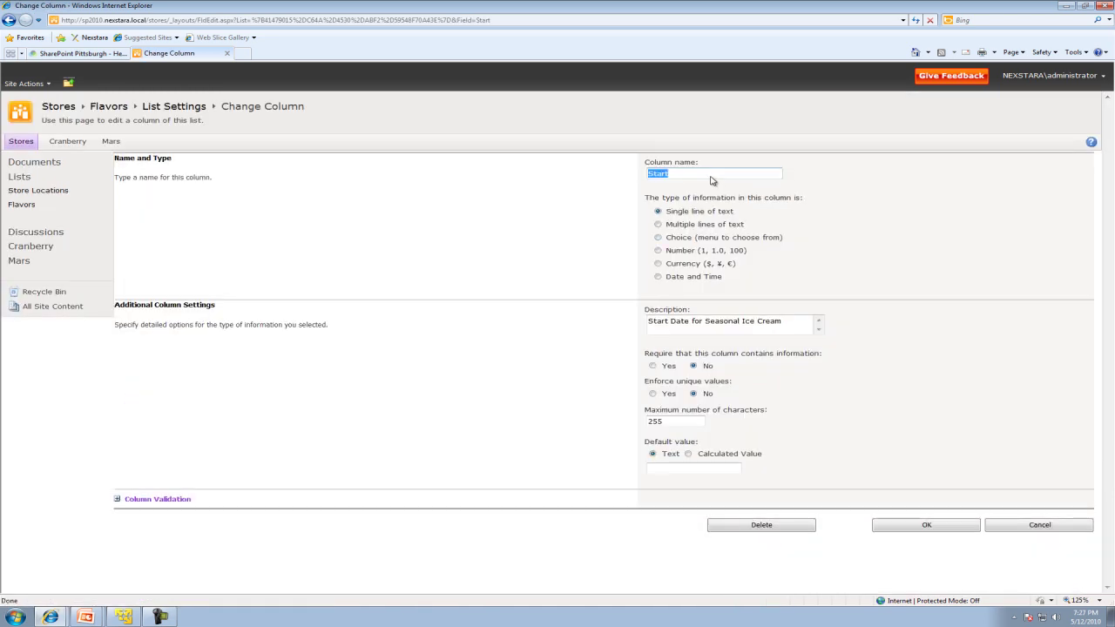
{"action": "left_click", "coordinate": [711, 176]}
{"action": "type", "text": "Date"}
{"action": "left_click", "coordinate": [679, 279]}
{"action": "scroll", "coordinate": [777, 381], "scroll_direction": "down", "scroll_amount": 1}
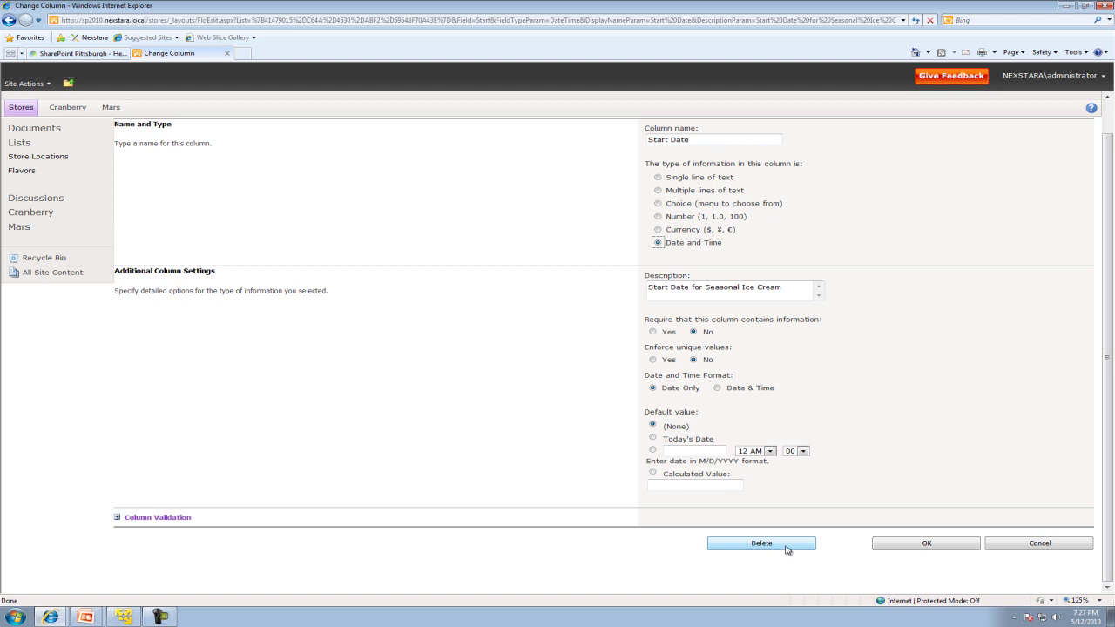
{"action": "left_click", "coordinate": [898, 546]}
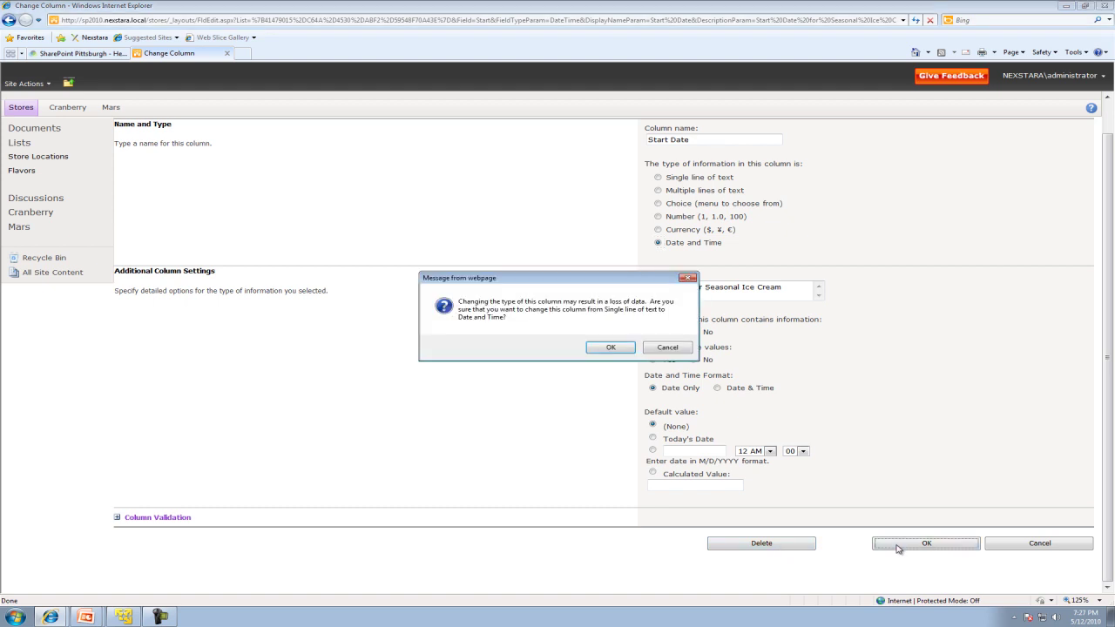
{"action": "left_click", "coordinate": [610, 347]}
Change the End Date column to the Date and Time type
{"action": "scroll", "coordinate": [370, 373], "scroll_direction": "down", "scroll_amount": 2}
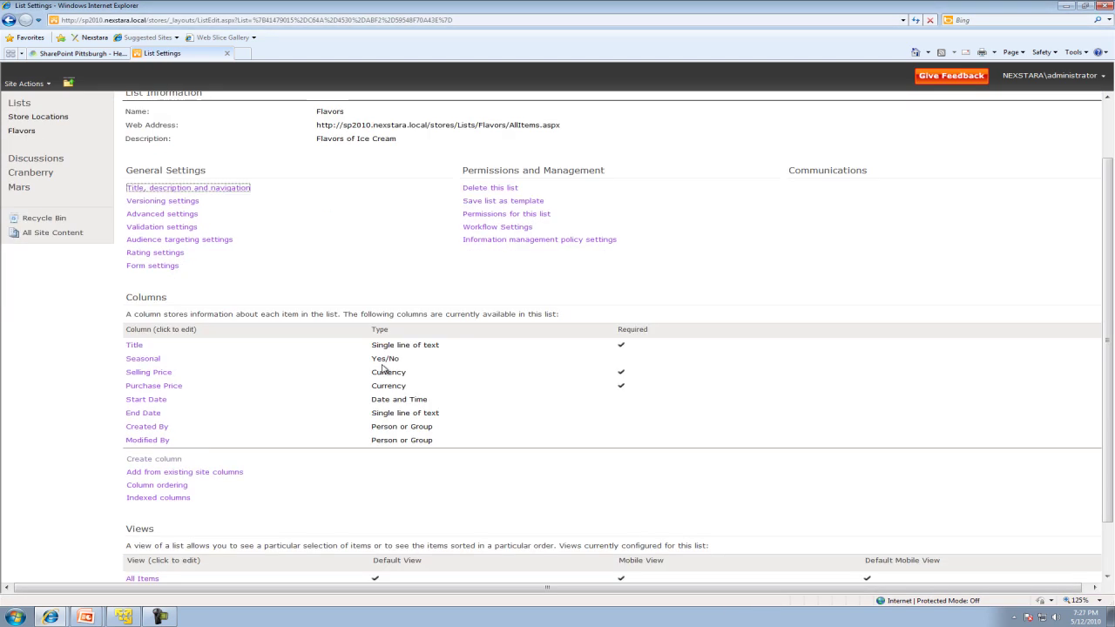
{"action": "left_click", "coordinate": [142, 410]}
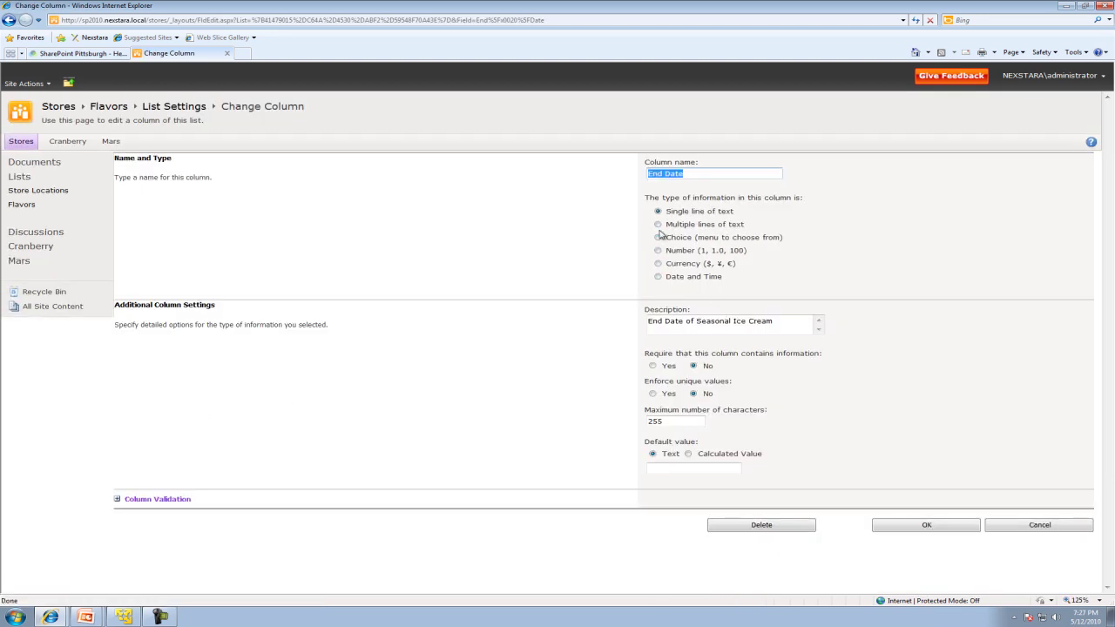
{"action": "left_click", "coordinate": [658, 276]}
{"action": "scroll", "coordinate": [906, 464], "scroll_direction": "down", "scroll_amount": 1}
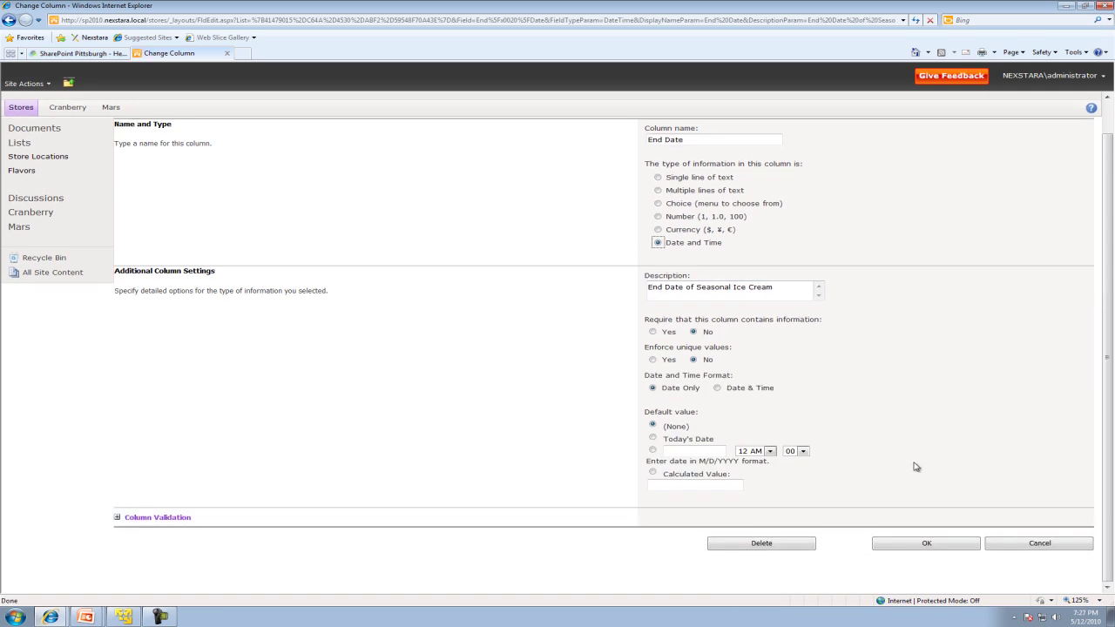
{"action": "left_click", "coordinate": [925, 542]}
{"action": "left_click", "coordinate": [615, 352]}
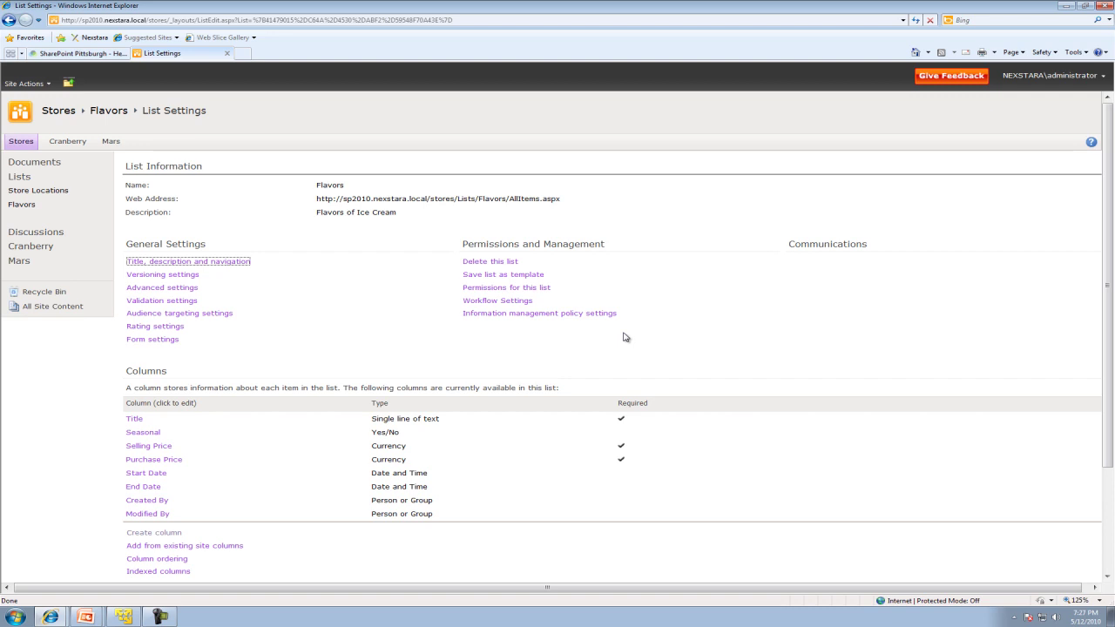
{"action": "scroll", "coordinate": [632, 321], "scroll_direction": "down", "scroll_amount": 2}
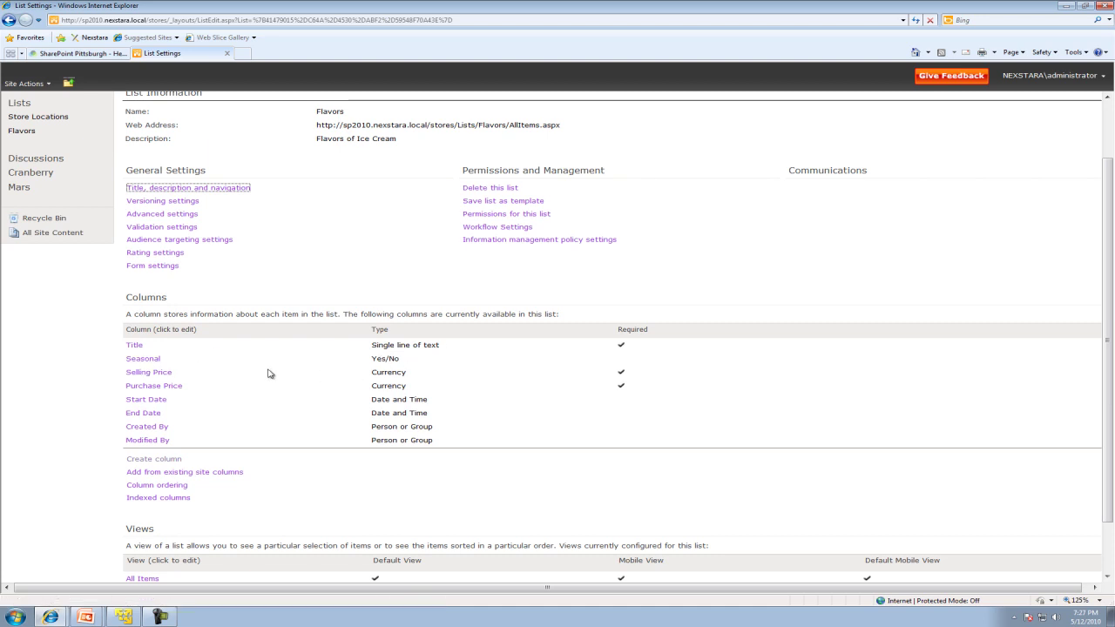
Review the updated Start Date and End Date entries in the Flavors list settings columns
{"action": "left_click_drag", "start_coordinate": [369, 373], "coordinate": [415, 389]}
{"action": "left_click", "coordinate": [416, 390]}
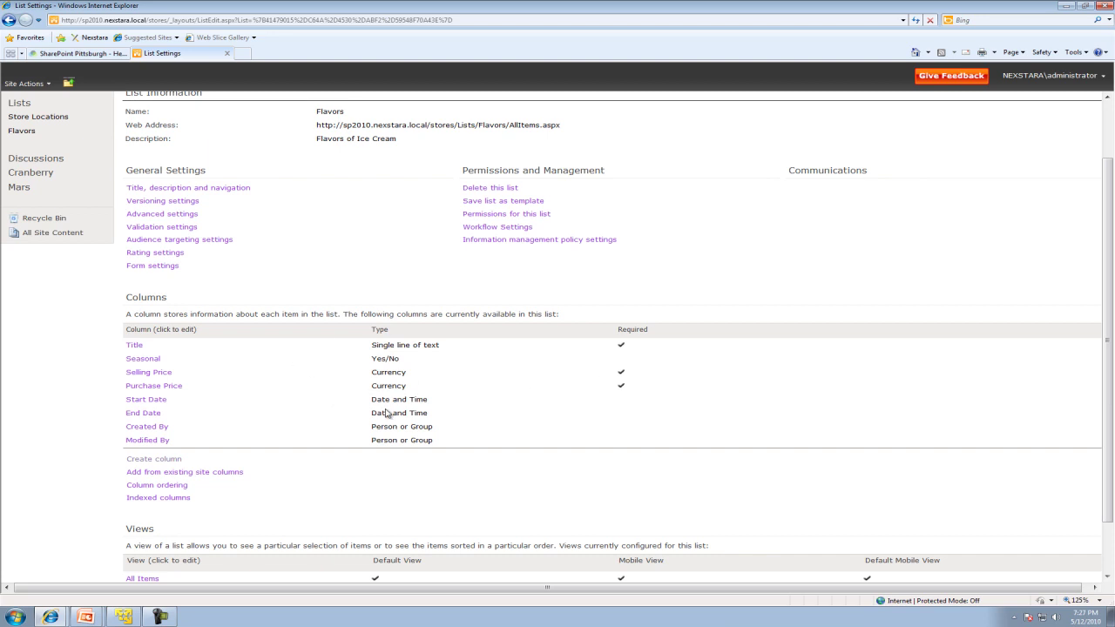
{"action": "scroll", "coordinate": [388, 402], "scroll_direction": "down", "scroll_amount": 2}
{"action": "scroll", "coordinate": [392, 397], "scroll_direction": "up", "scroll_amount": 4}
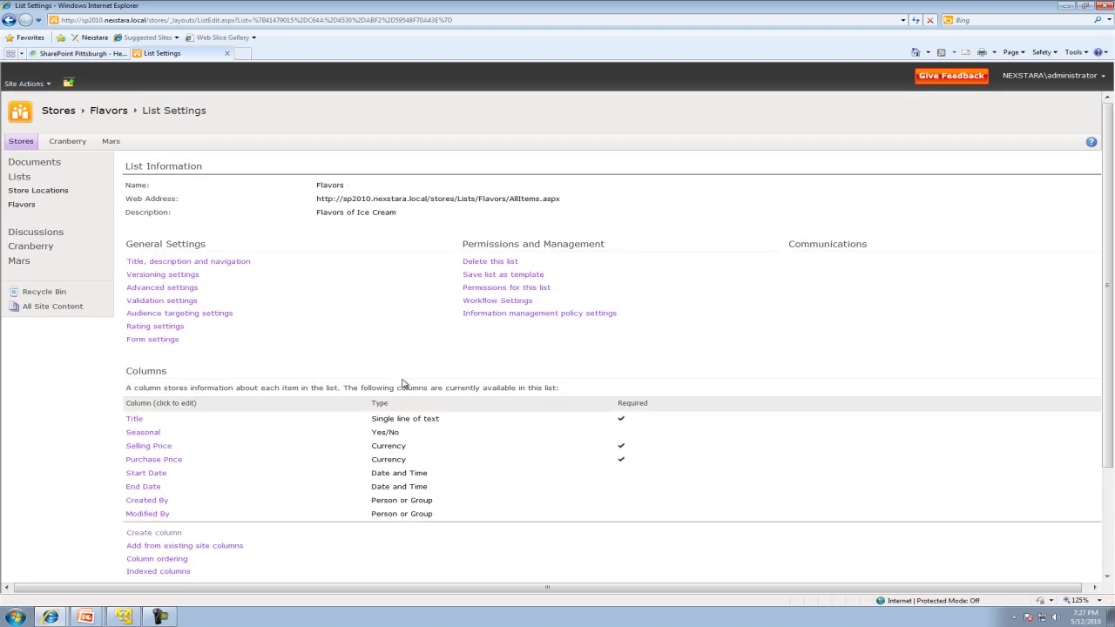
Add seasonal flavor May Mango: $1.30 selling, $0.54 purchase, 5/1/2010 to 5/15/2010
{"action": "left_click", "coordinate": [21, 205]}
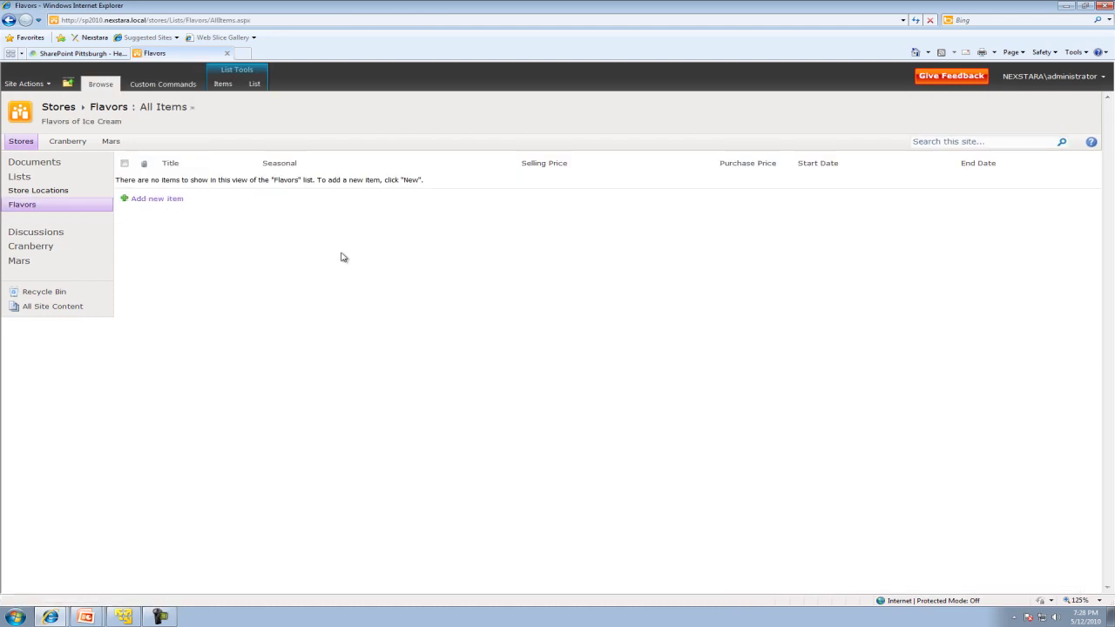
{"action": "left_click", "coordinate": [168, 202]}
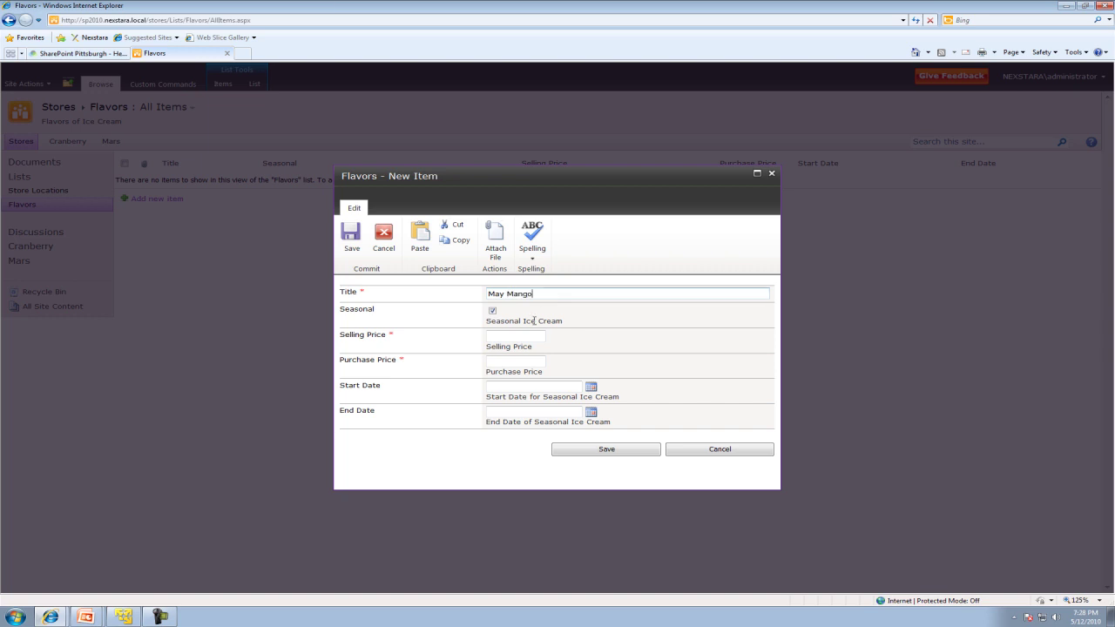
{"action": "left_click", "coordinate": [498, 338]}
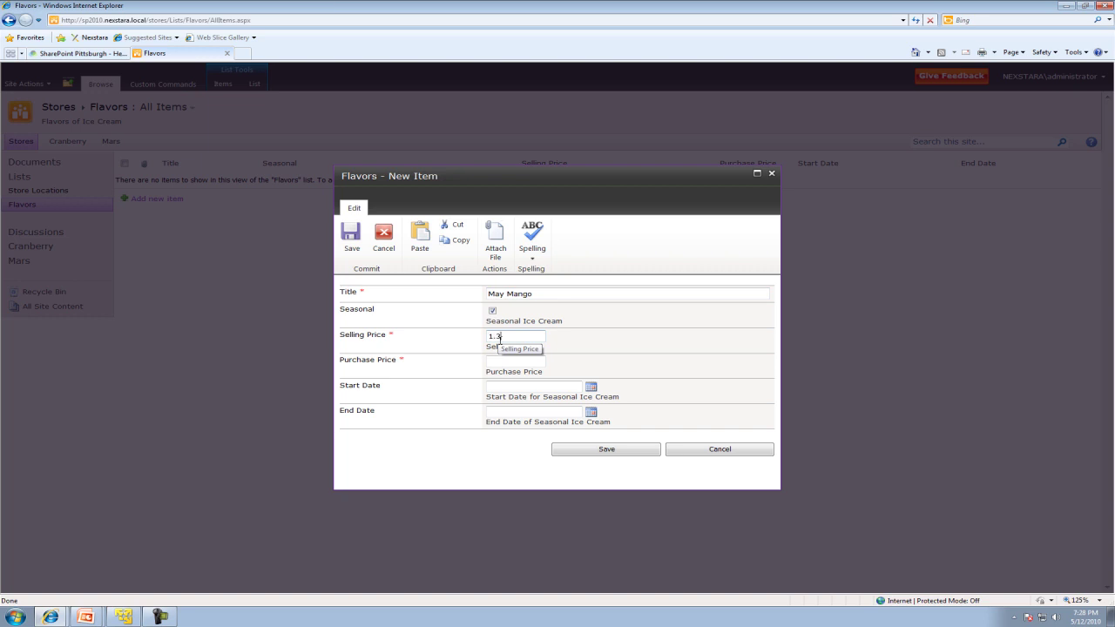
{"action": "key", "text": "Tab"}
{"action": "type", "text": ".54"}
{"action": "key", "text": "Tab"}
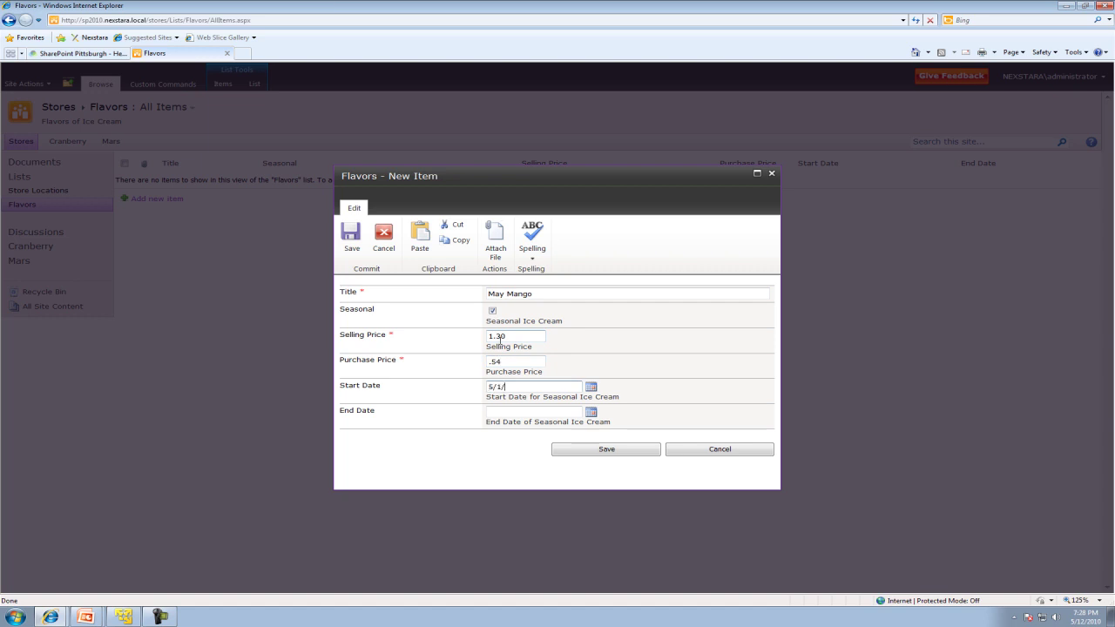
{"action": "type", "text": "5/1/2010"}
{"action": "key", "text": "Tab"}
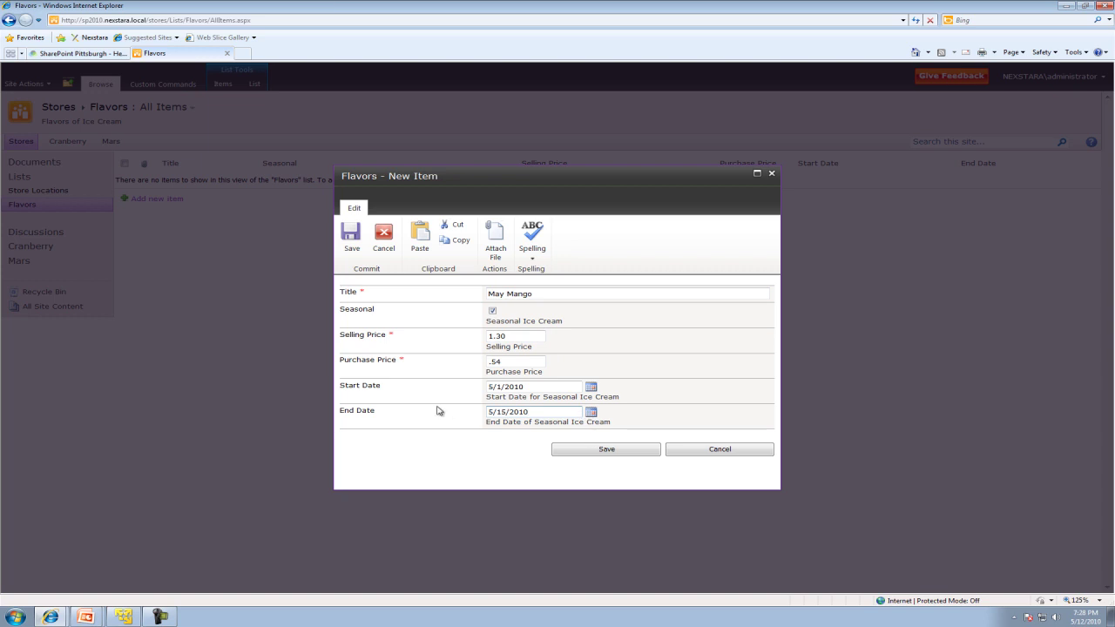
{"action": "left_click", "coordinate": [609, 449]}
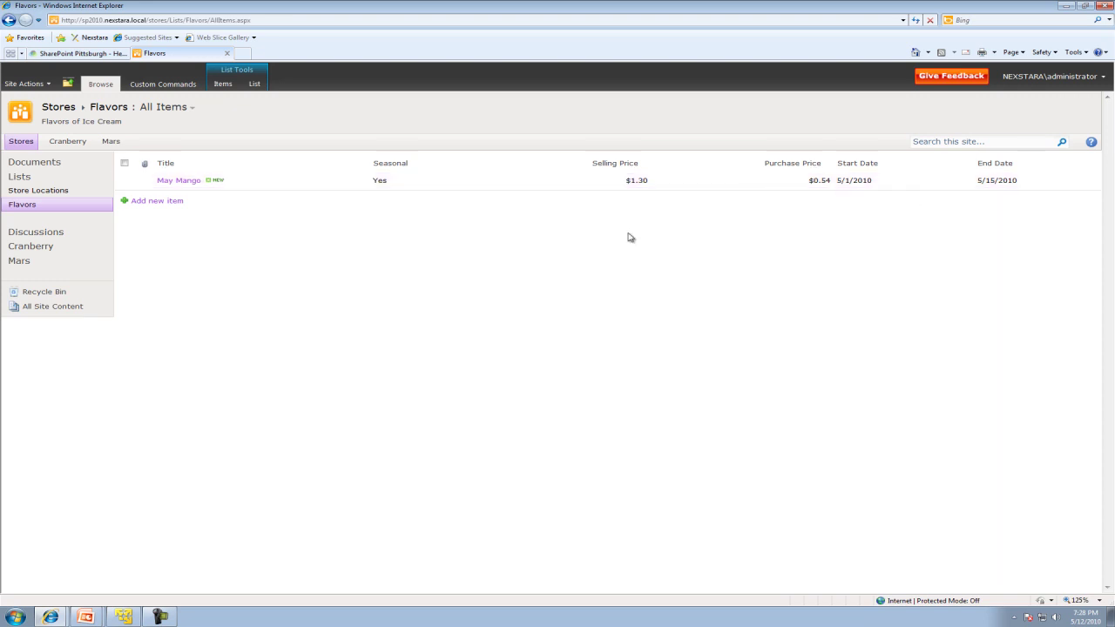
Start a non-seasonal flavor priced 1.00 selling, .35 purchase, starting 1/1/2010
{"action": "left_click", "coordinate": [161, 201]}
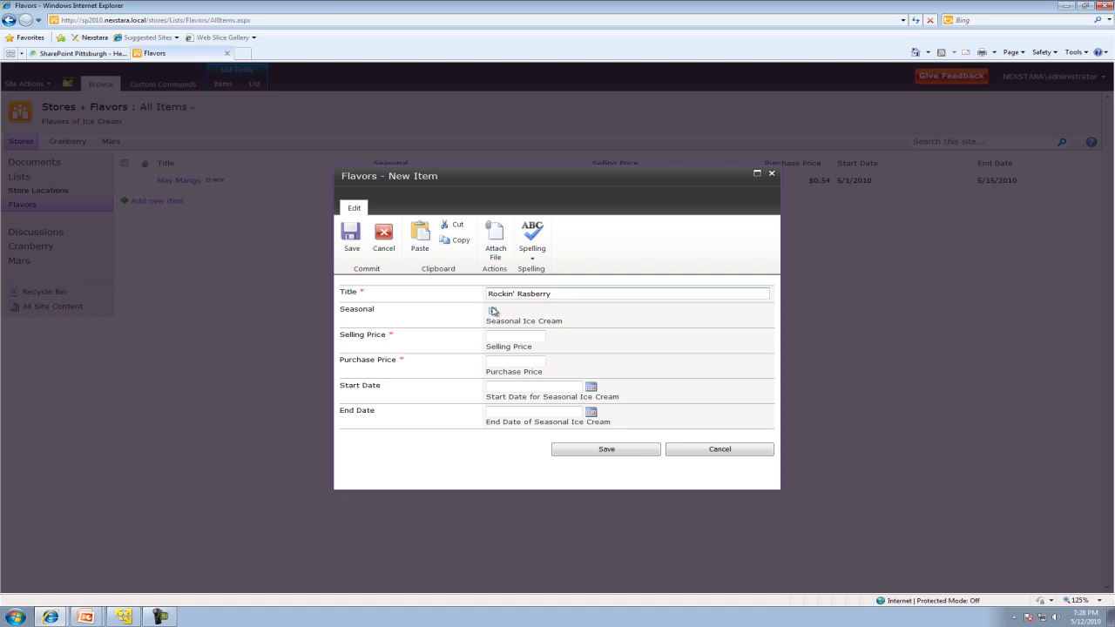
{"action": "left_click", "coordinate": [493, 311]}
{"action": "left_click", "coordinate": [534, 332]}
{"action": "type", "text": "1.00"}
{"action": "key", "text": "Tab"}
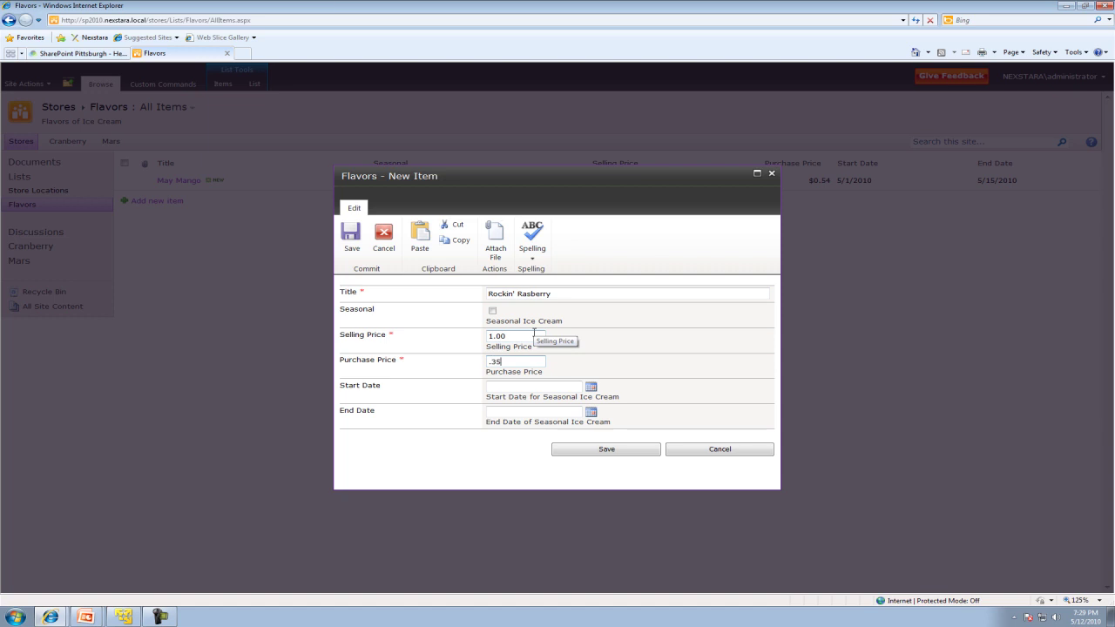
{"action": "type", "text": ".35"}
{"action": "key", "text": "Tab"}
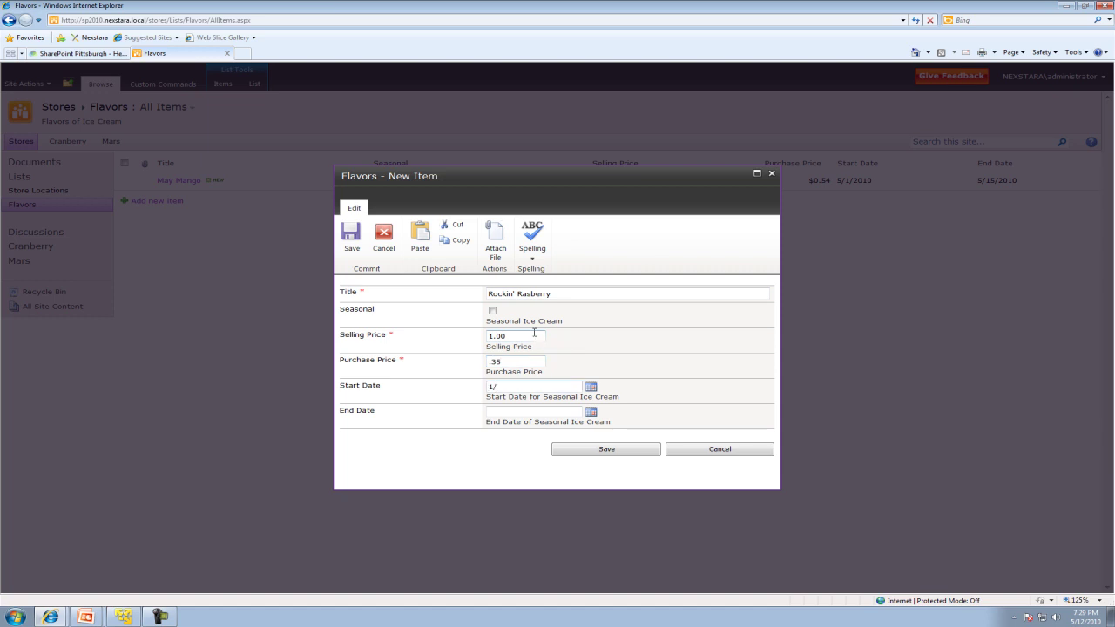
{"action": "type", "text": "1/2010"}
{"action": "key", "text": "Tab"}
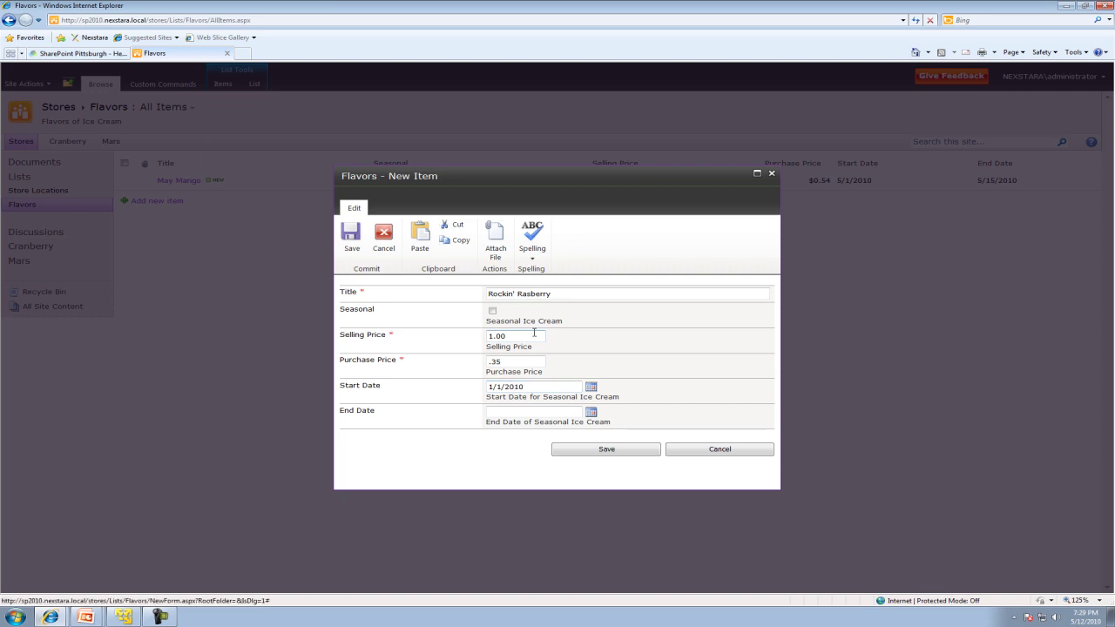
Pick 12/31/2010 as the end date in the calendar and save Rockin' Rasberry
{"action": "left_click", "coordinate": [591, 414]}
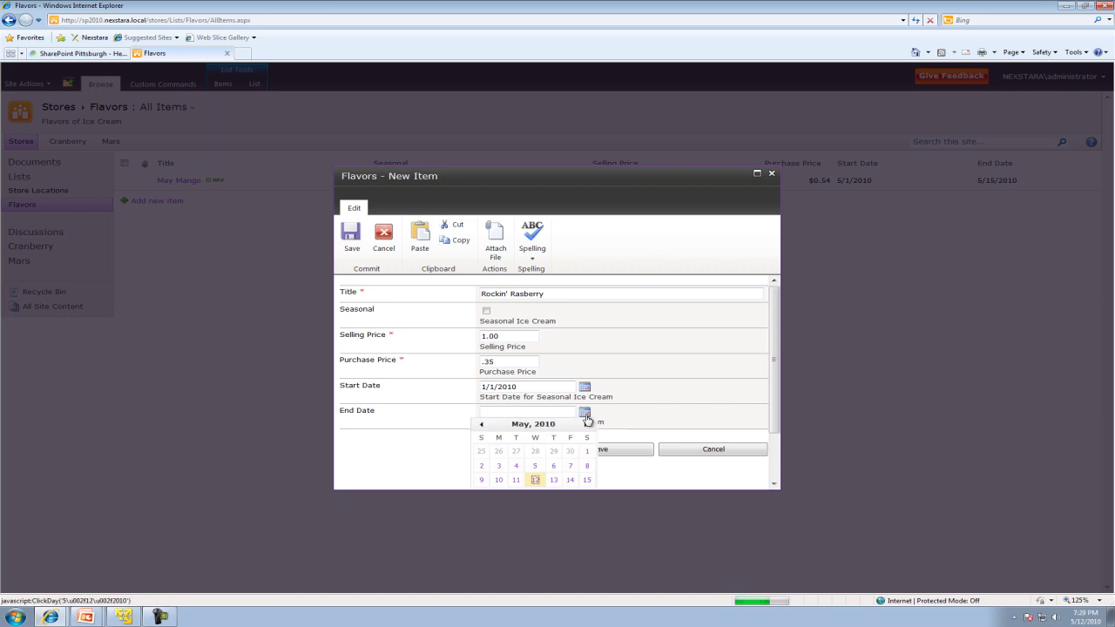
{"action": "left_click", "coordinate": [587, 424]}
{"action": "left_click", "coordinate": [586, 424]}
{"action": "left_click", "coordinate": [587, 424]}
{"action": "left_click", "coordinate": [587, 425]}
{"action": "left_click", "coordinate": [589, 425]}
{"action": "left_click", "coordinate": [589, 425]}
{"action": "left_click", "coordinate": [588, 425]}
{"action": "left_click_drag", "start_coordinate": [770, 370], "coordinate": [775, 421]}
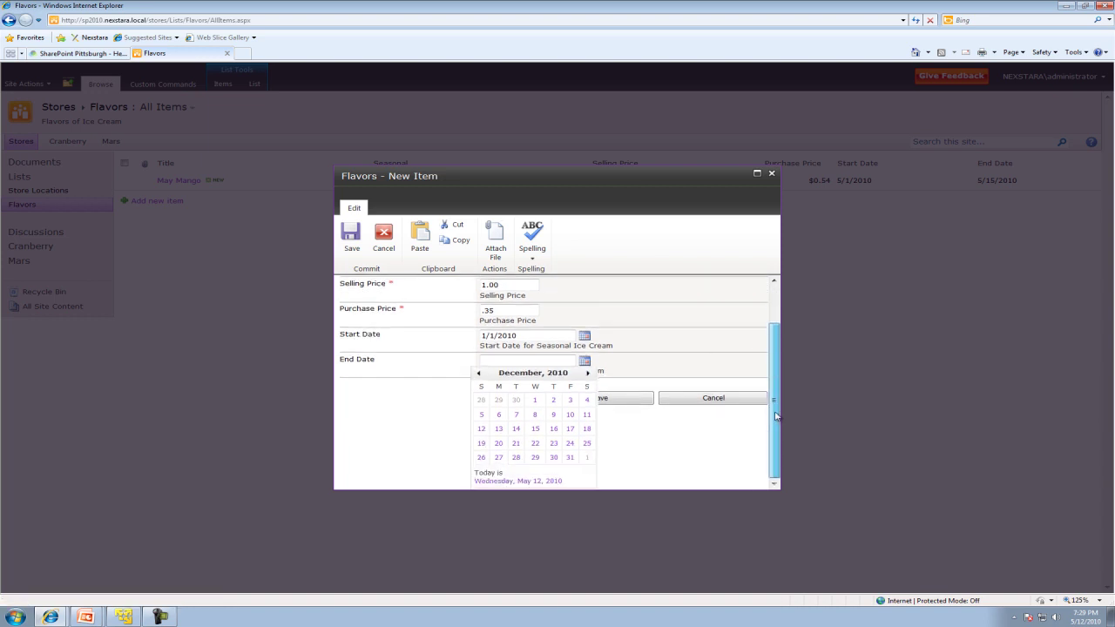
{"action": "left_click", "coordinate": [570, 459]}
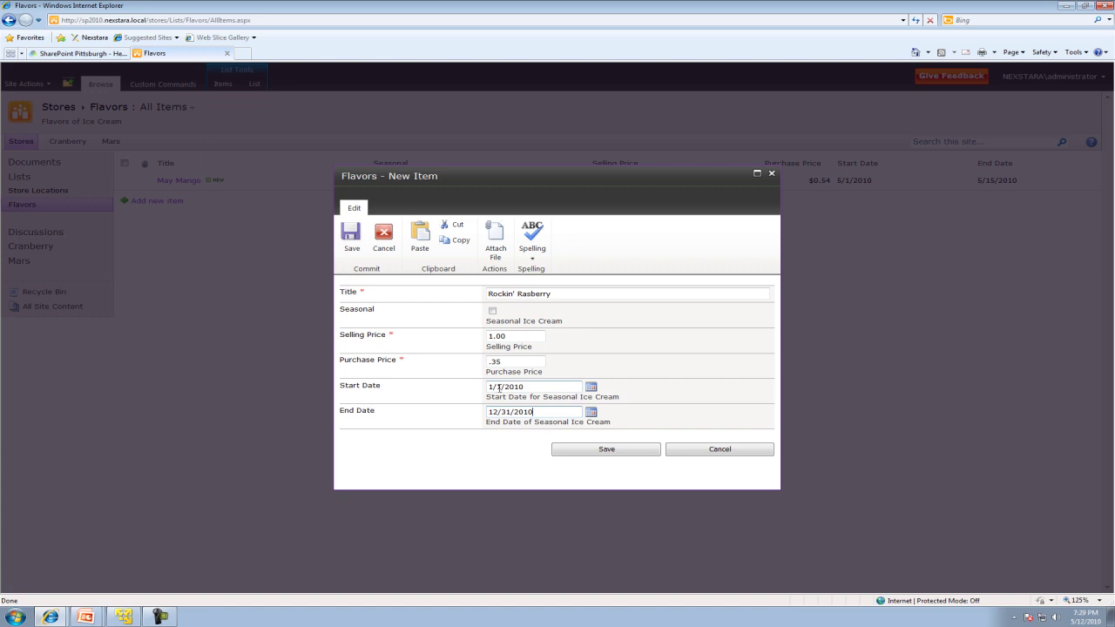
{"action": "left_click", "coordinate": [591, 449]}
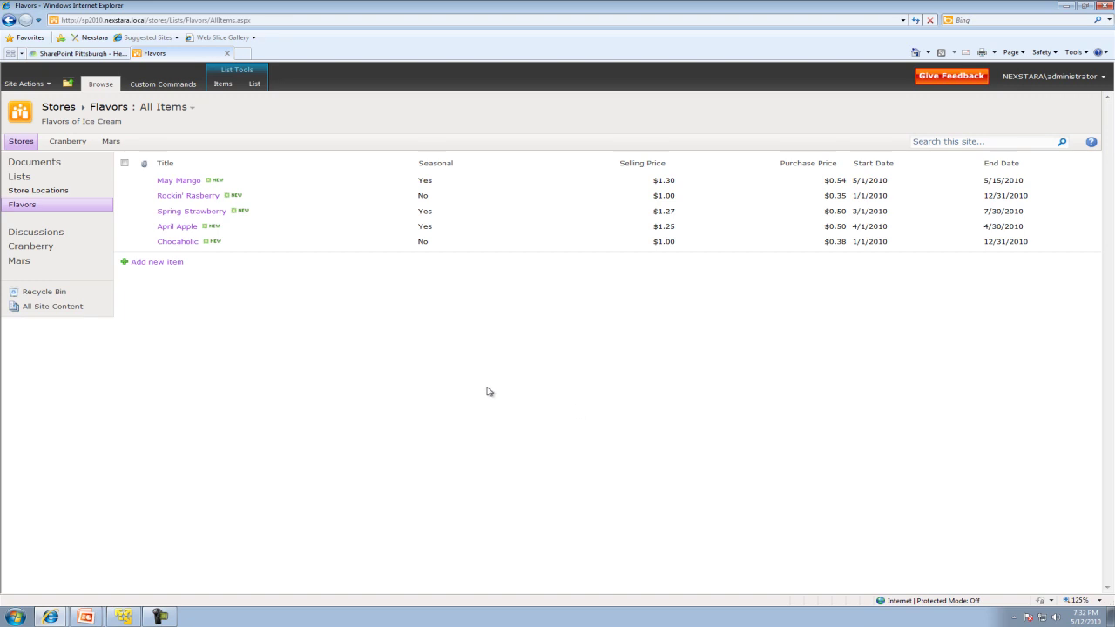
Create a standard view named Selling Price without Attachments, Start Date and End Date columns
{"action": "left_click", "coordinate": [193, 112]}
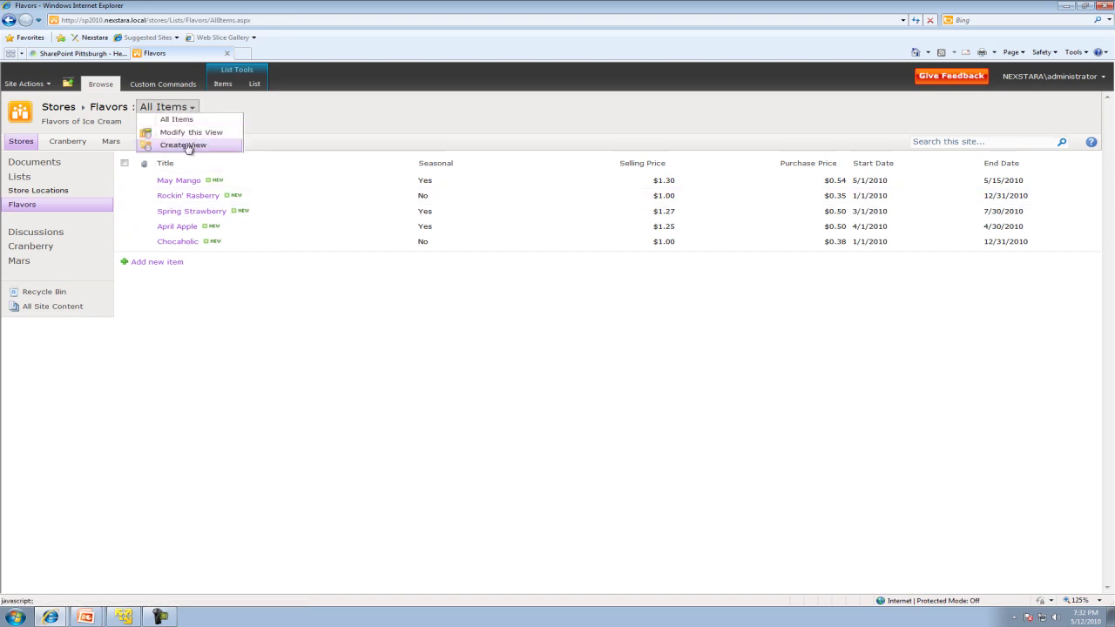
{"action": "left_click", "coordinate": [185, 146]}
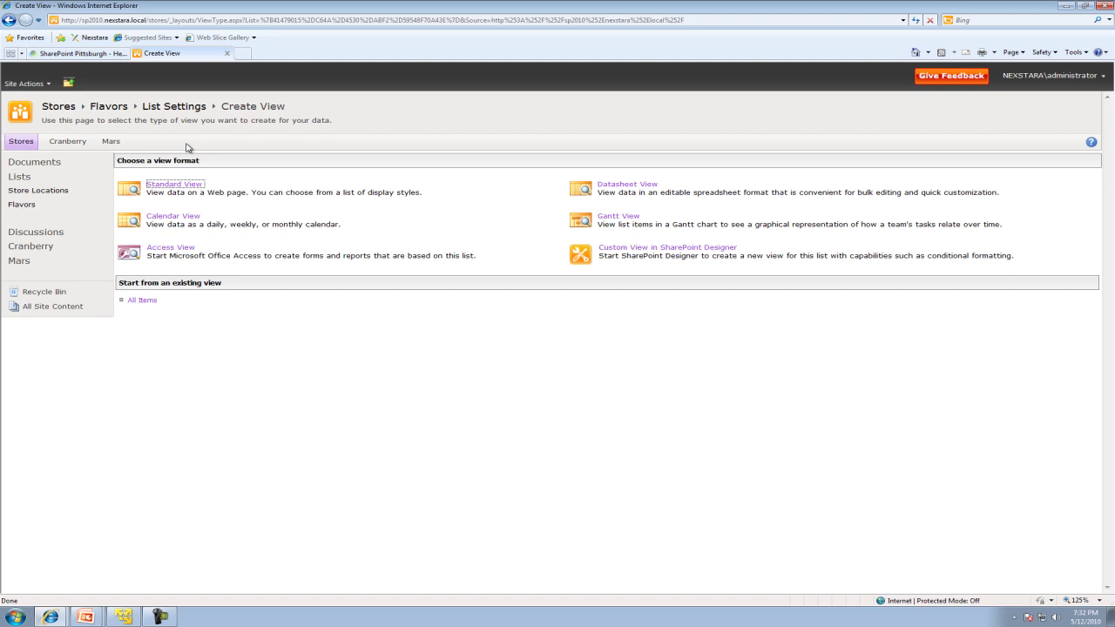
{"action": "left_click", "coordinate": [165, 187]}
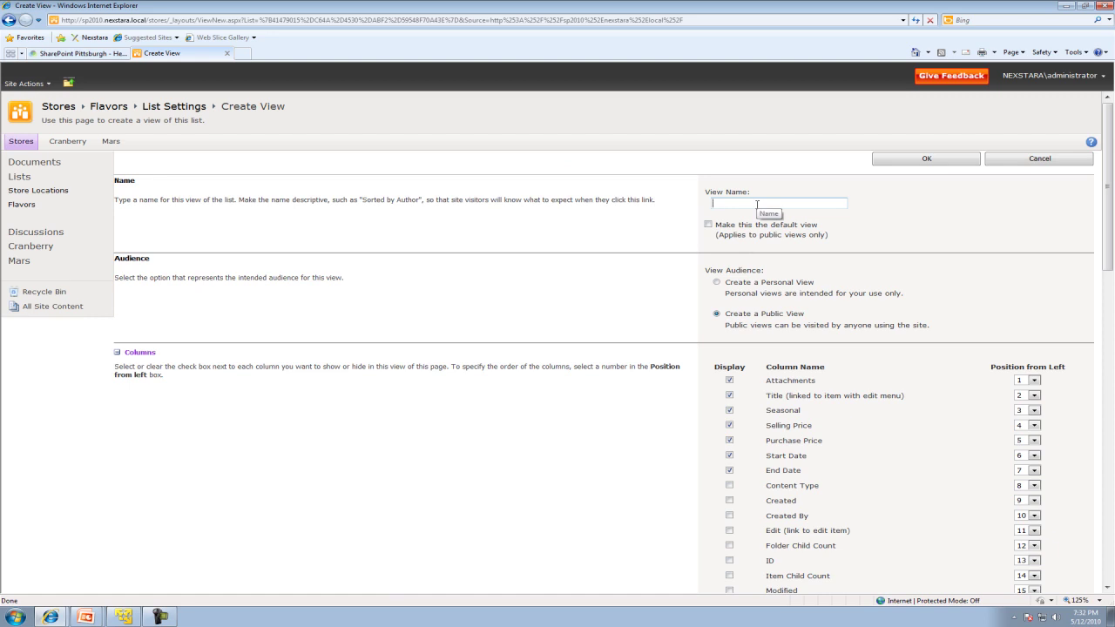
{"action": "type", "text": "P"}
{"action": "type", "text": "Selling"}
{"action": "scroll", "coordinate": [810, 233], "scroll_direction": "down", "scroll_amount": 2}
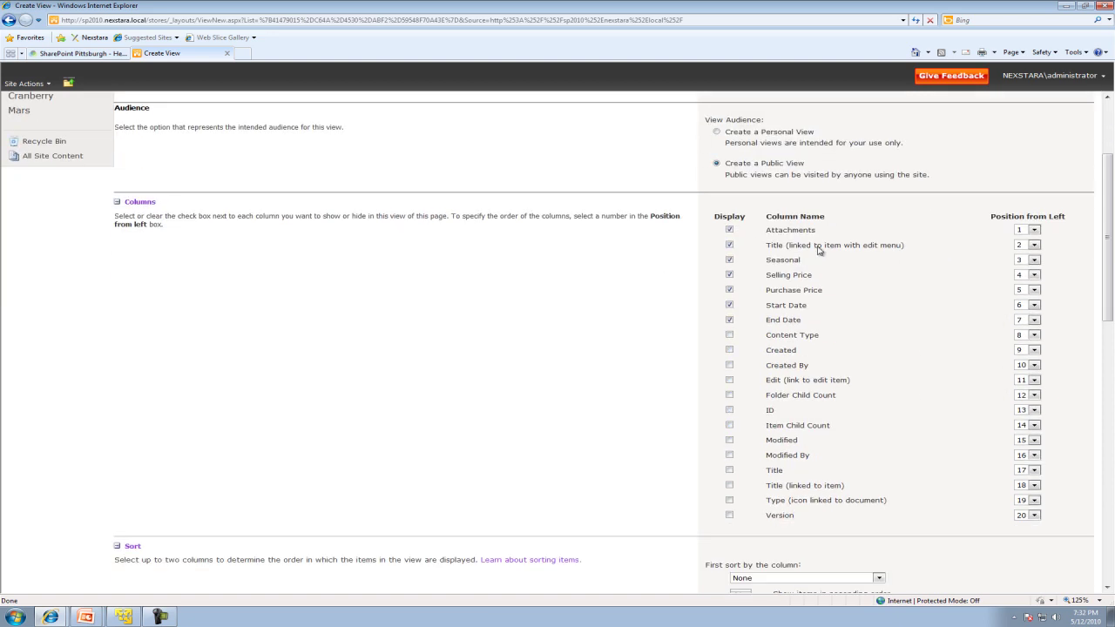
{"action": "left_click", "coordinate": [730, 230]}
{"action": "left_click", "coordinate": [731, 306]}
{"action": "left_click", "coordinate": [730, 320]}
{"action": "scroll", "coordinate": [774, 291], "scroll_direction": "down", "scroll_amount": 4}
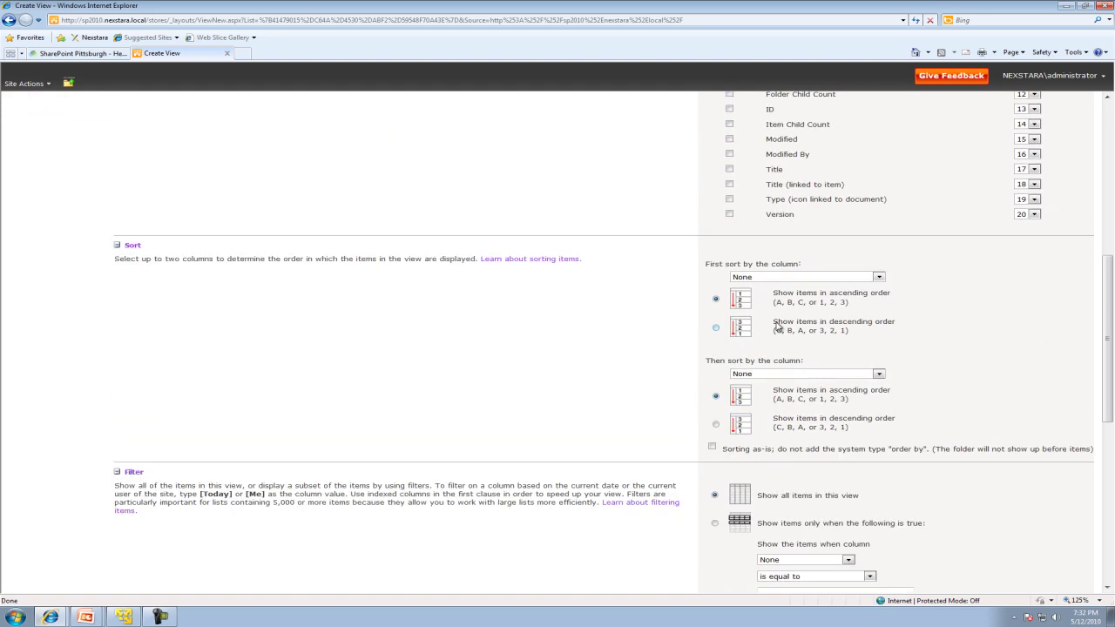
Sort the view by Selling Price, highest first, and save it
{"action": "left_click", "coordinate": [778, 277]}
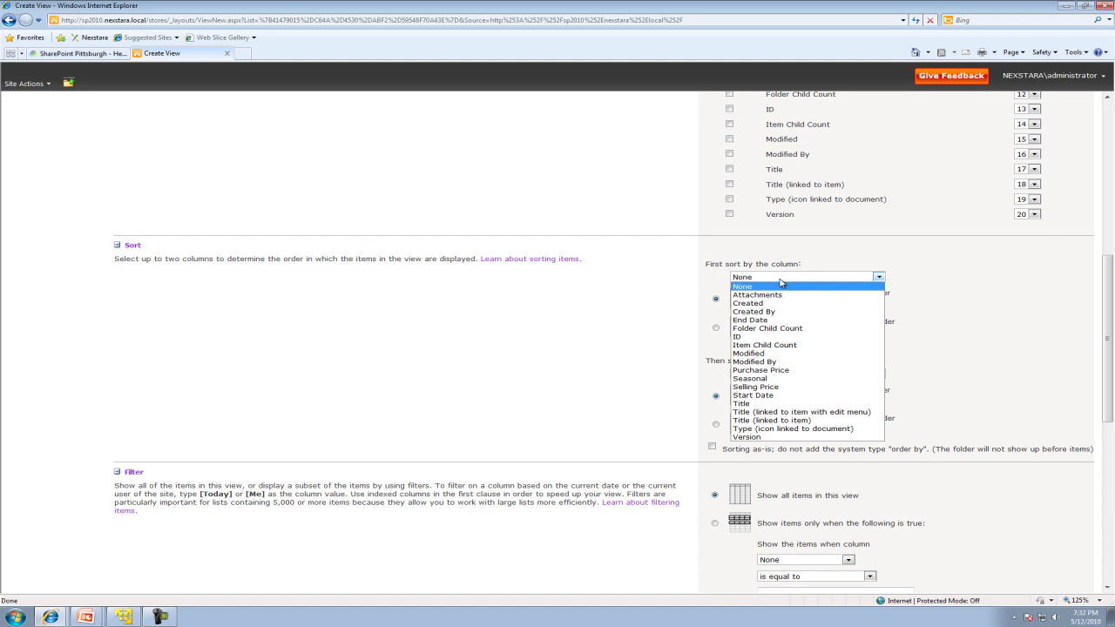
{"action": "left_click", "coordinate": [766, 386]}
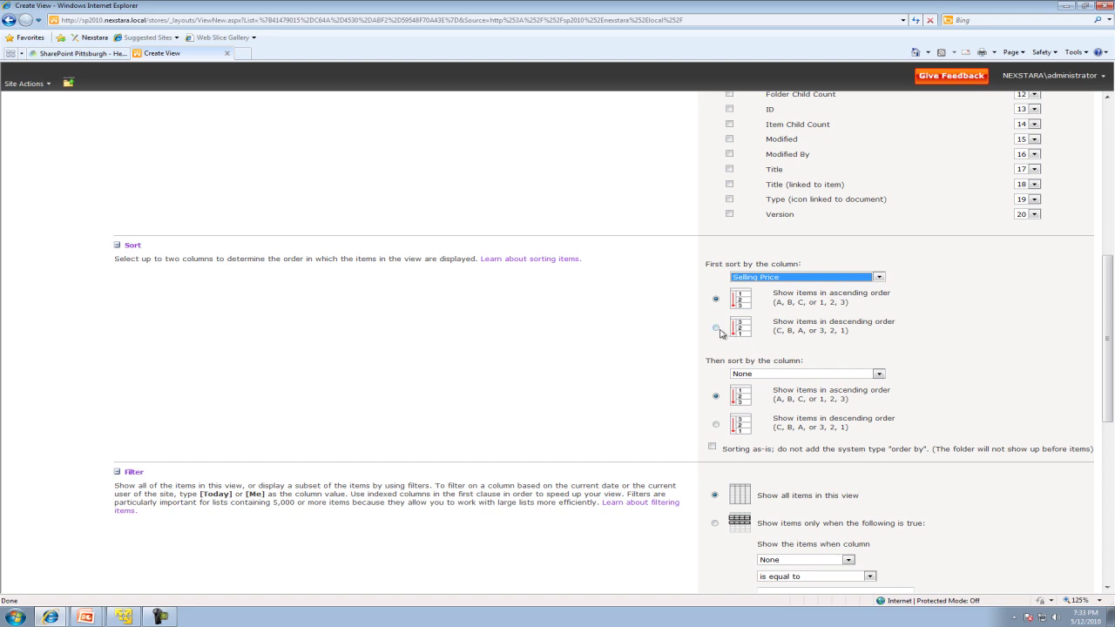
{"action": "left_click", "coordinate": [716, 330]}
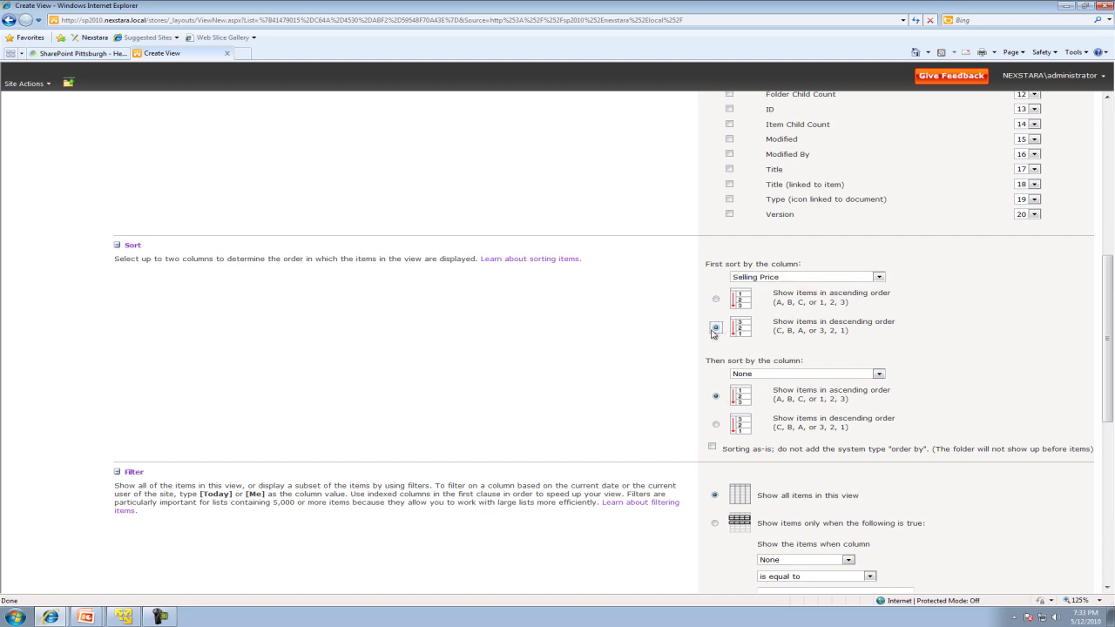
{"action": "scroll", "coordinate": [910, 396], "scroll_direction": "down", "scroll_amount": 3}
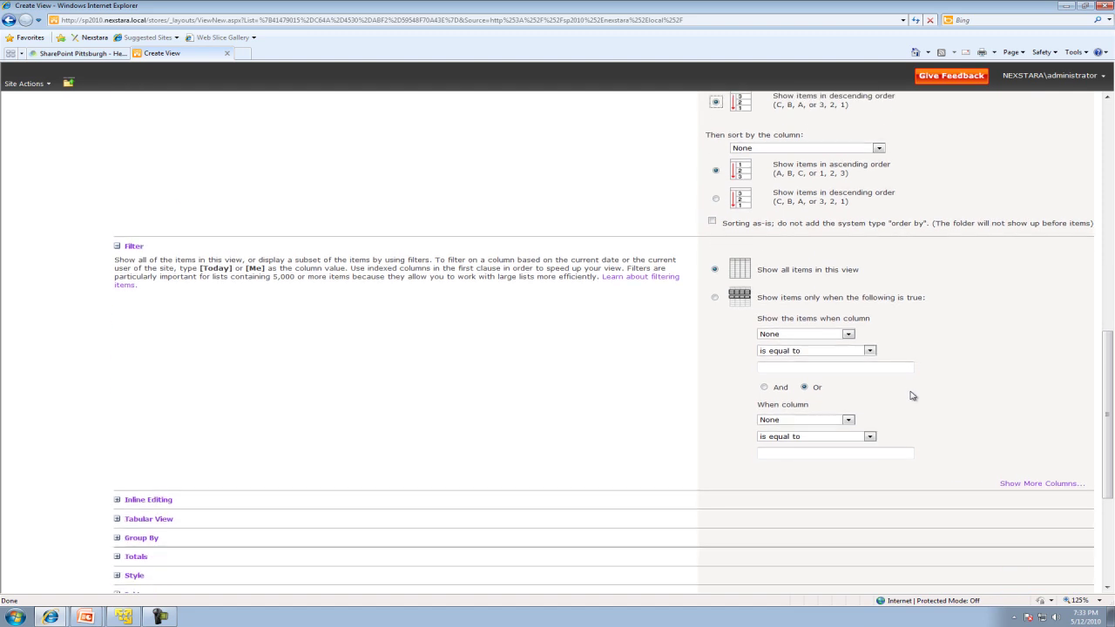
{"action": "scroll", "coordinate": [910, 393], "scroll_direction": "down", "scroll_amount": 3}
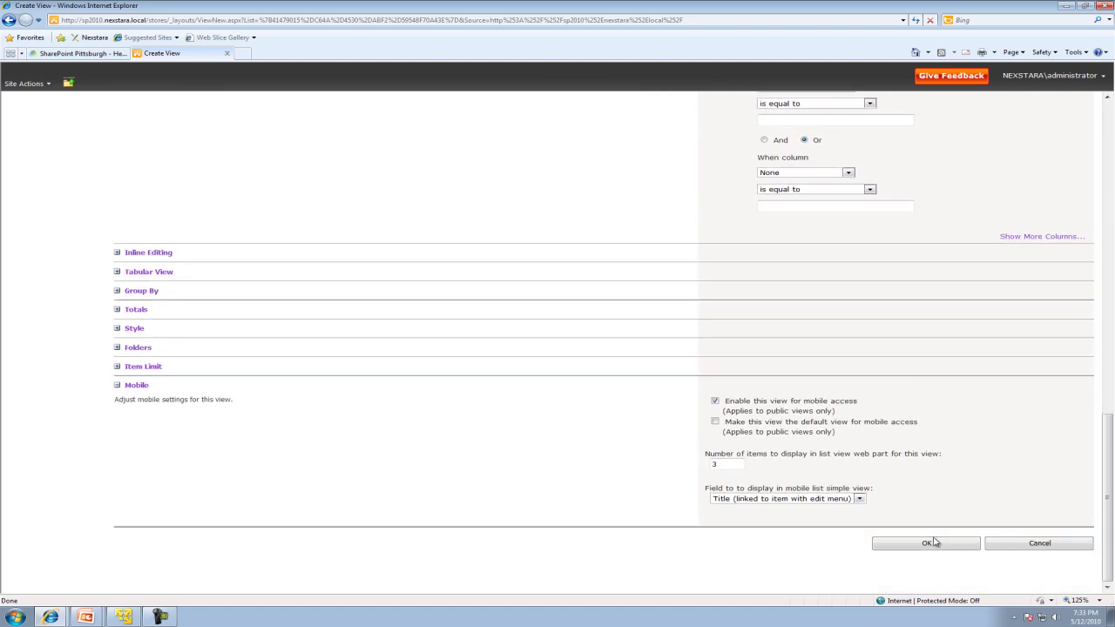
{"action": "left_click", "coordinate": [928, 543]}
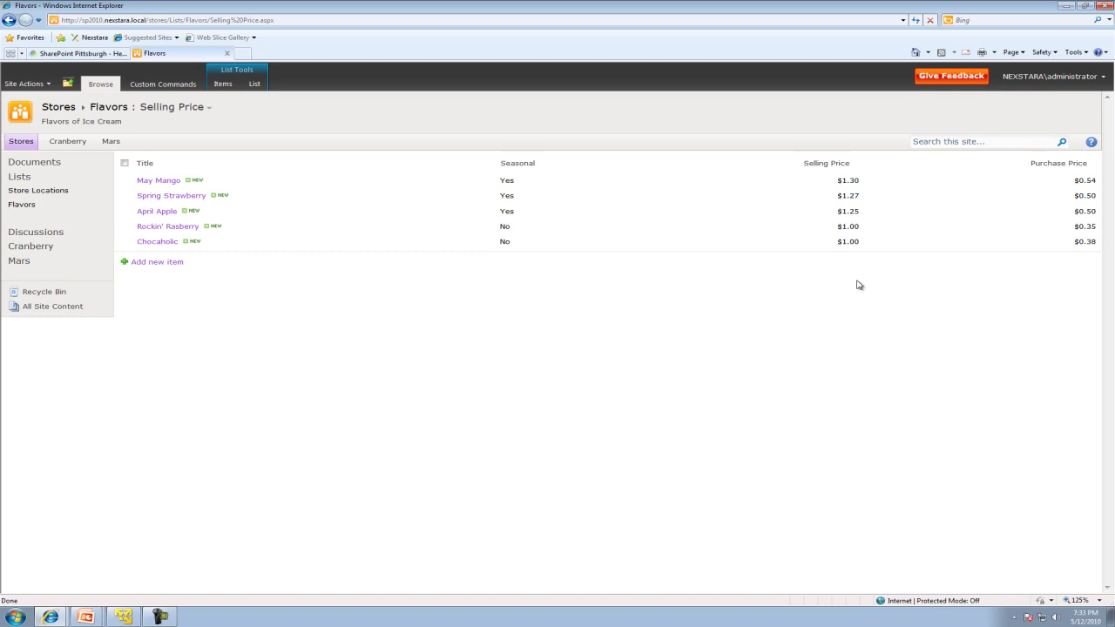
Open the Flavors view selector menu
{"action": "left_click", "coordinate": [213, 111]}
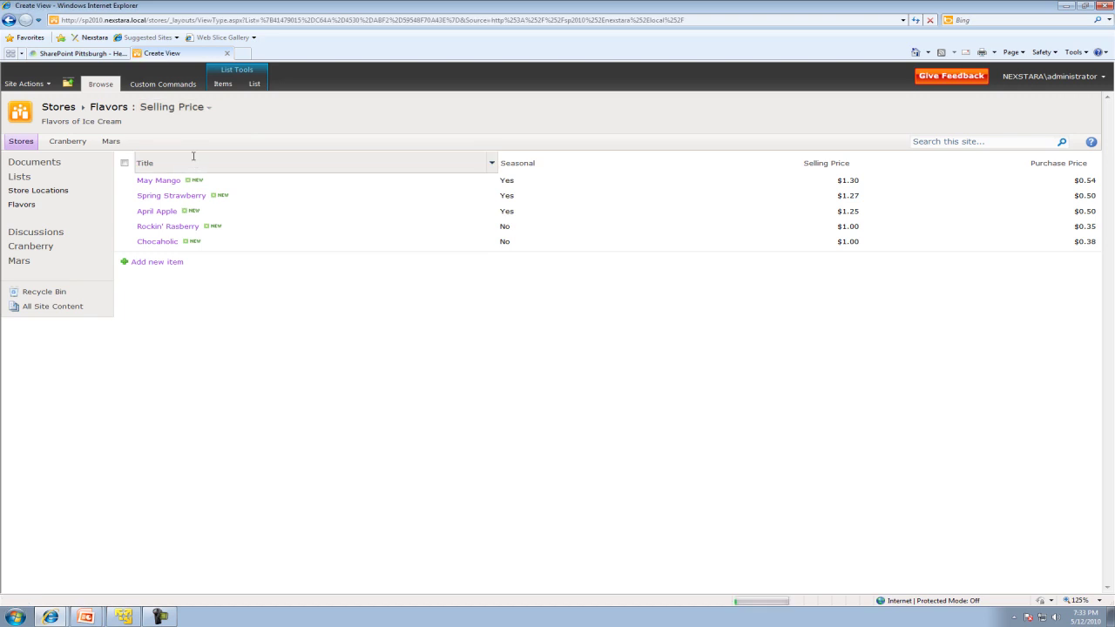
Begin a standard Seasonal view hiding Attachments, sorted by Selling Price descending
{"action": "left_click", "coordinate": [195, 159]}
{"action": "left_click", "coordinate": [185, 183]}
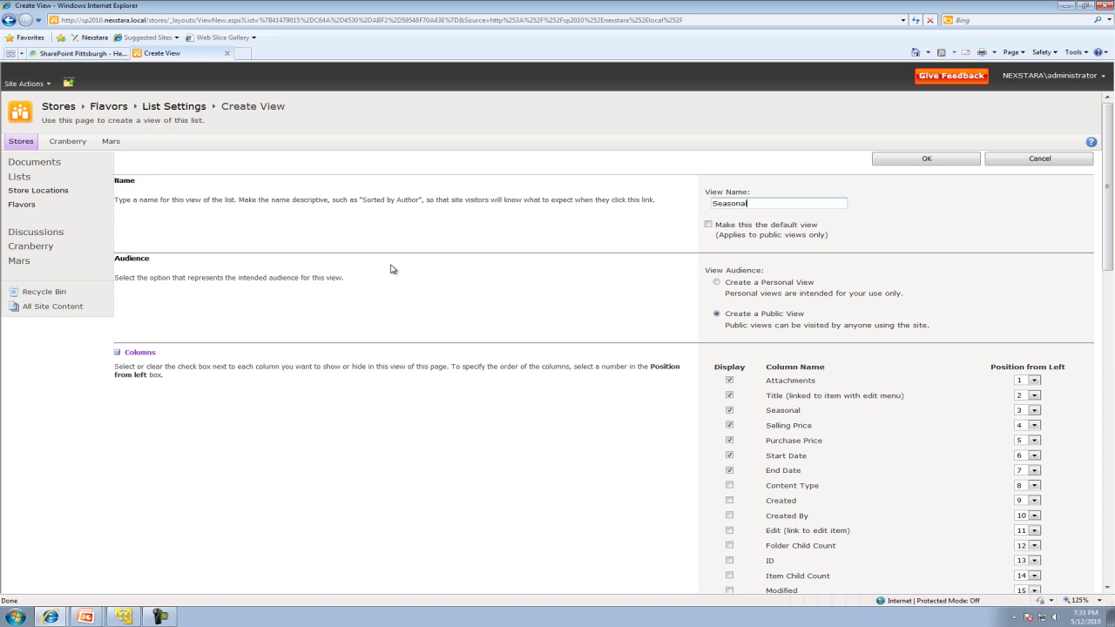
{"action": "scroll", "coordinate": [498, 259], "scroll_direction": "down", "scroll_amount": 3}
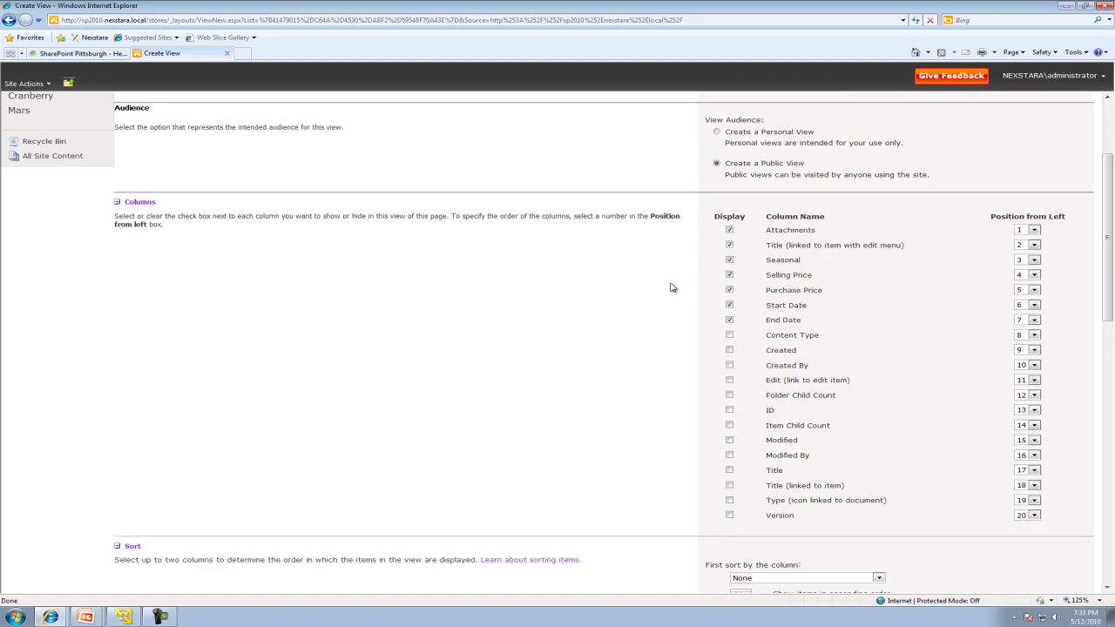
{"action": "left_click", "coordinate": [729, 230]}
{"action": "scroll", "coordinate": [763, 323], "scroll_direction": "down", "scroll_amount": 4}
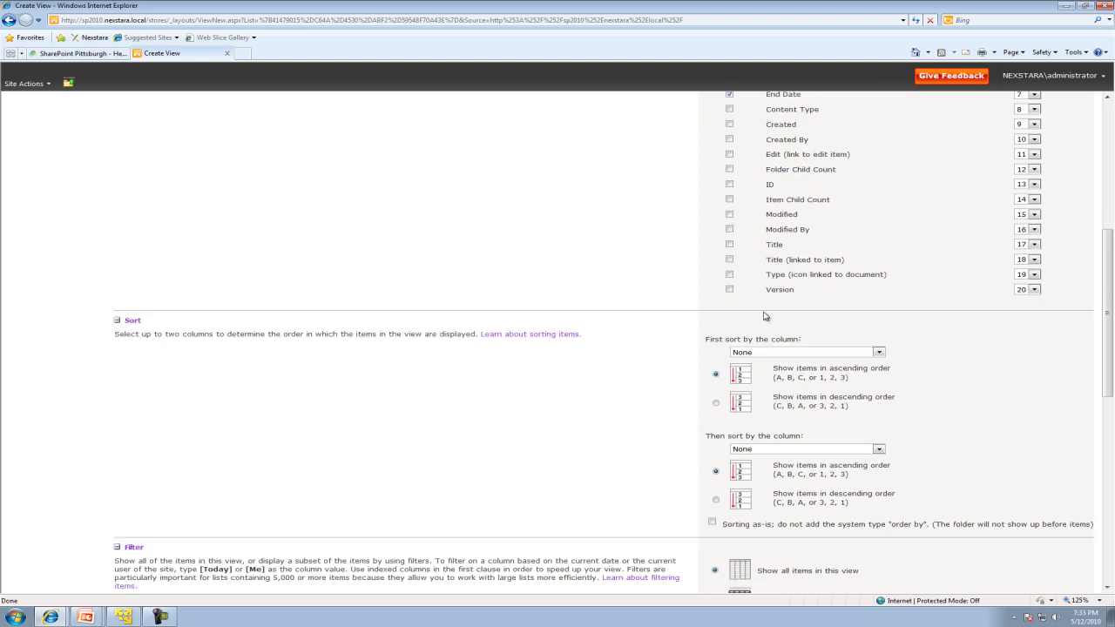
{"action": "left_click", "coordinate": [791, 353]}
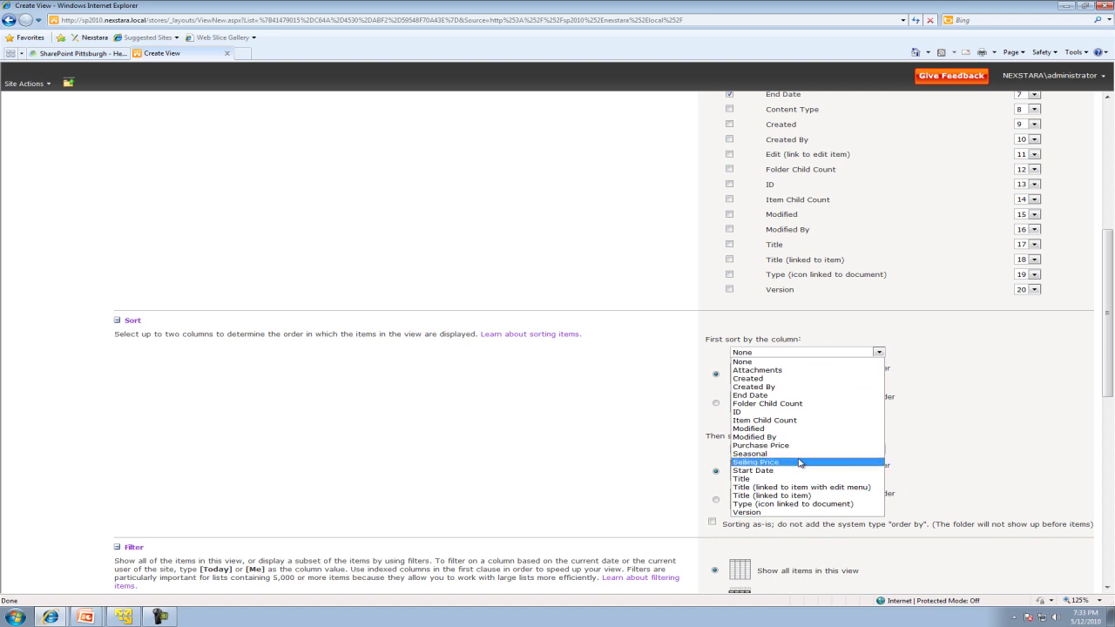
{"action": "left_click", "coordinate": [798, 462]}
{"action": "left_click", "coordinate": [716, 403]}
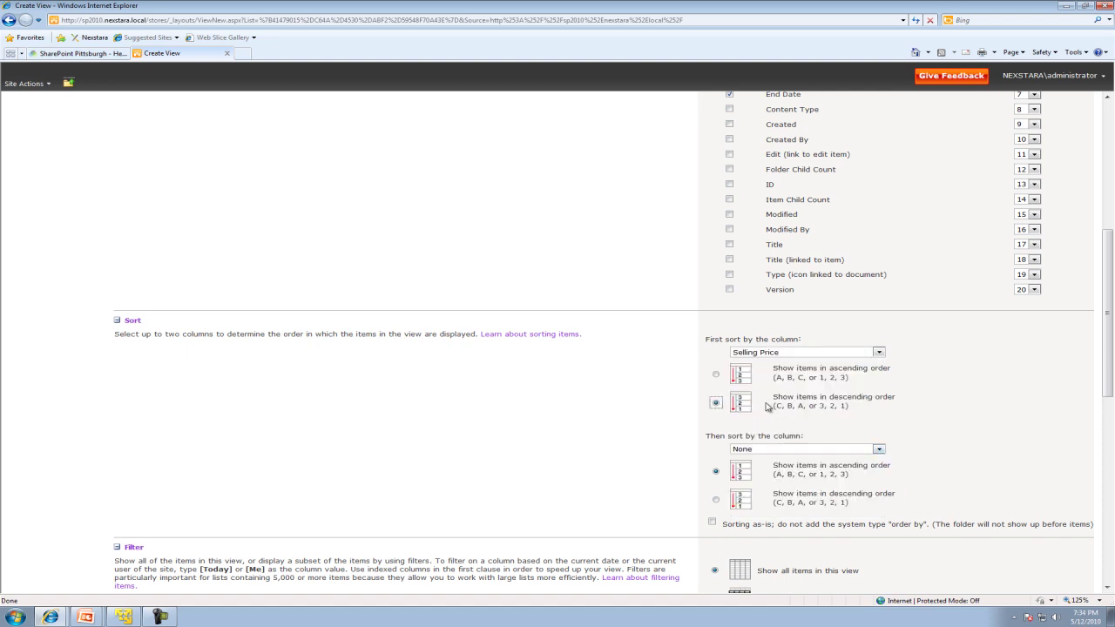
{"action": "scroll", "coordinate": [771, 402], "scroll_direction": "down", "scroll_amount": 2}
{"action": "scroll", "coordinate": [770, 403], "scroll_direction": "down", "scroll_amount": 1}
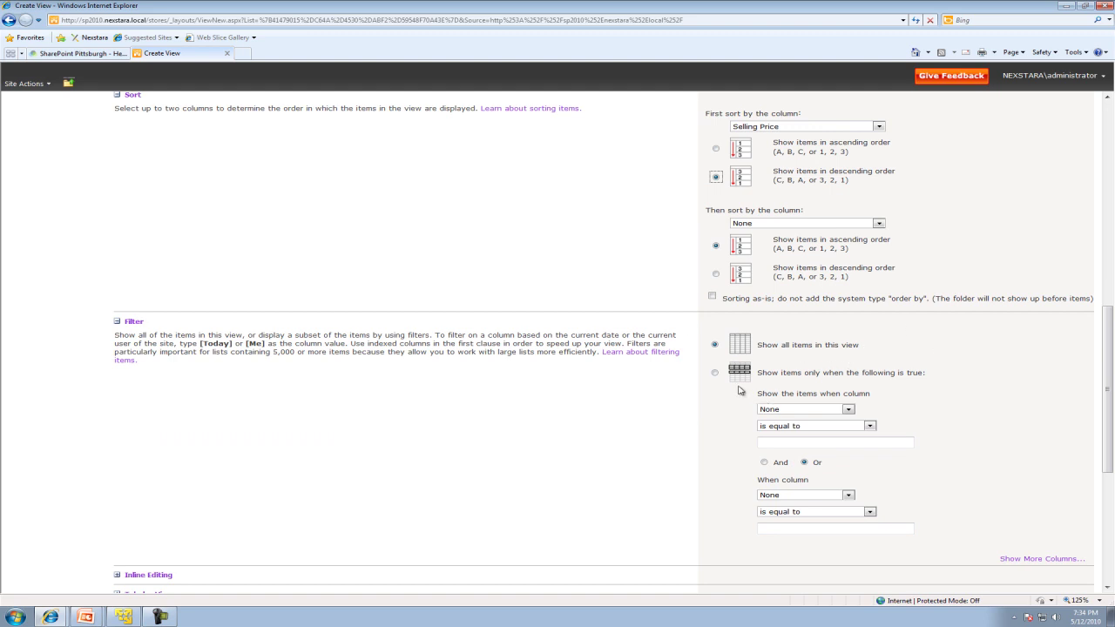
Filter the view to items where Seasonal is equal to yes, and save it
{"action": "left_click", "coordinate": [715, 373]}
{"action": "left_click", "coordinate": [826, 411]}
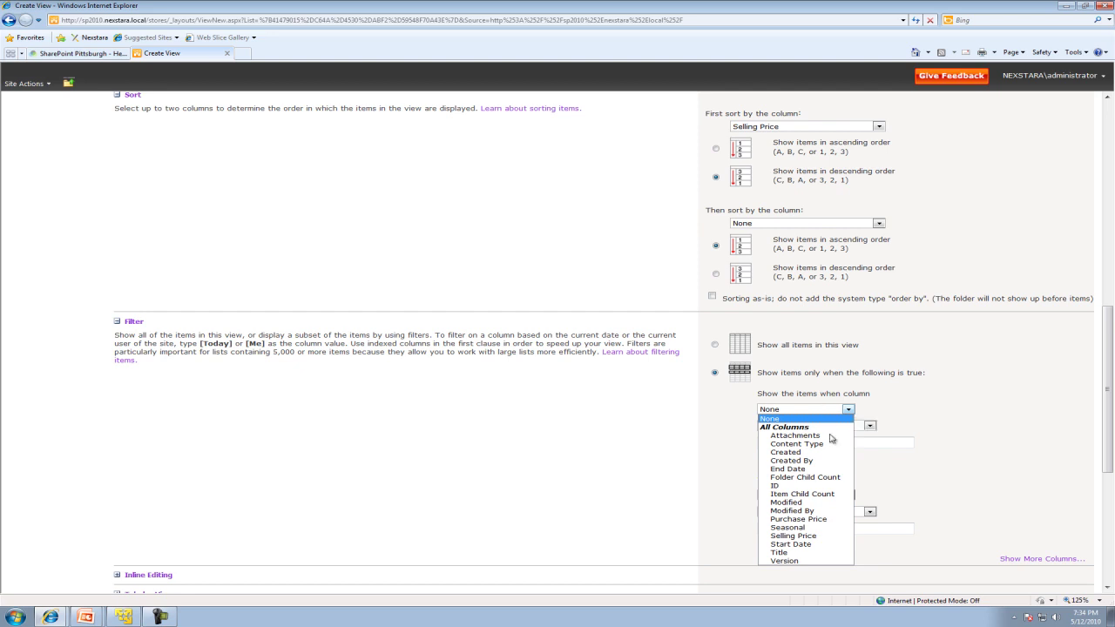
{"action": "left_click", "coordinate": [808, 528]}
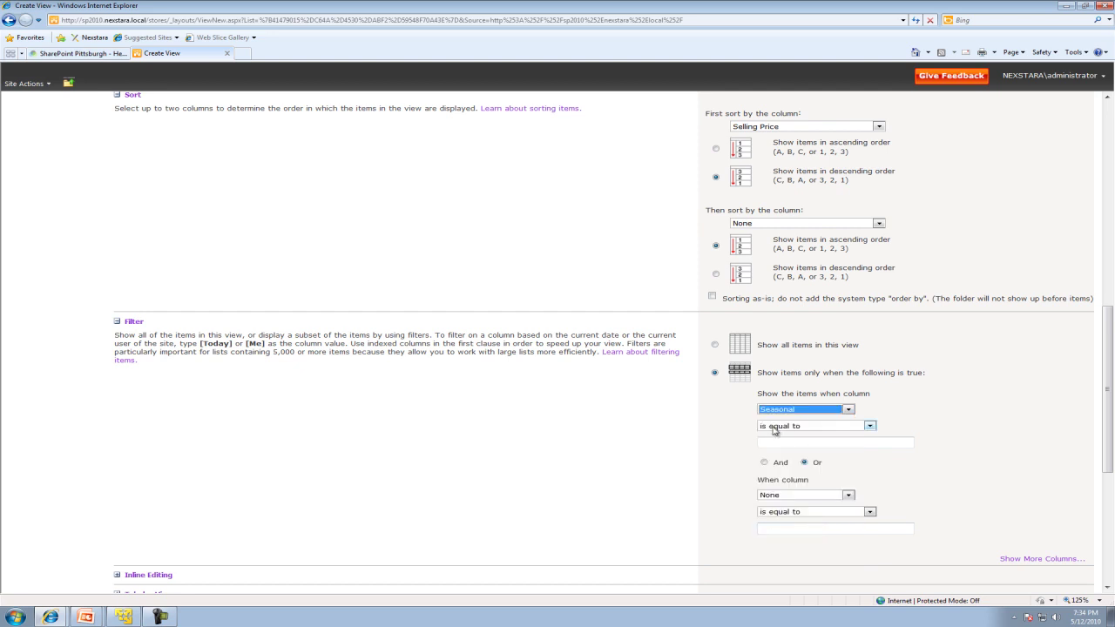
{"action": "left_click", "coordinate": [796, 442]}
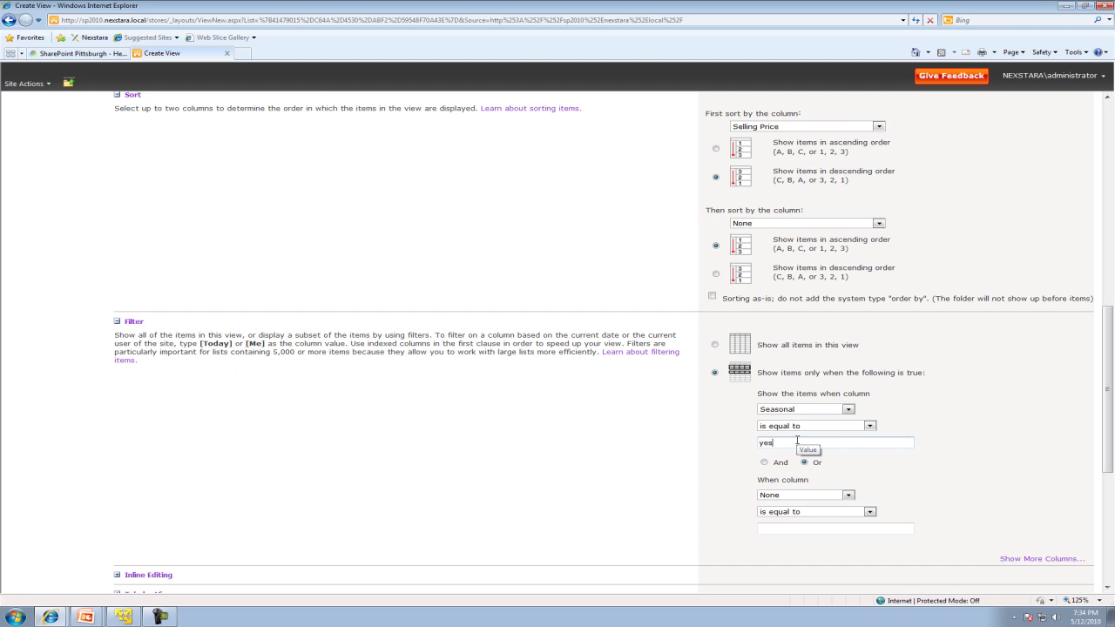
{"action": "scroll", "coordinate": [802, 438], "scroll_direction": "down", "scroll_amount": 5}
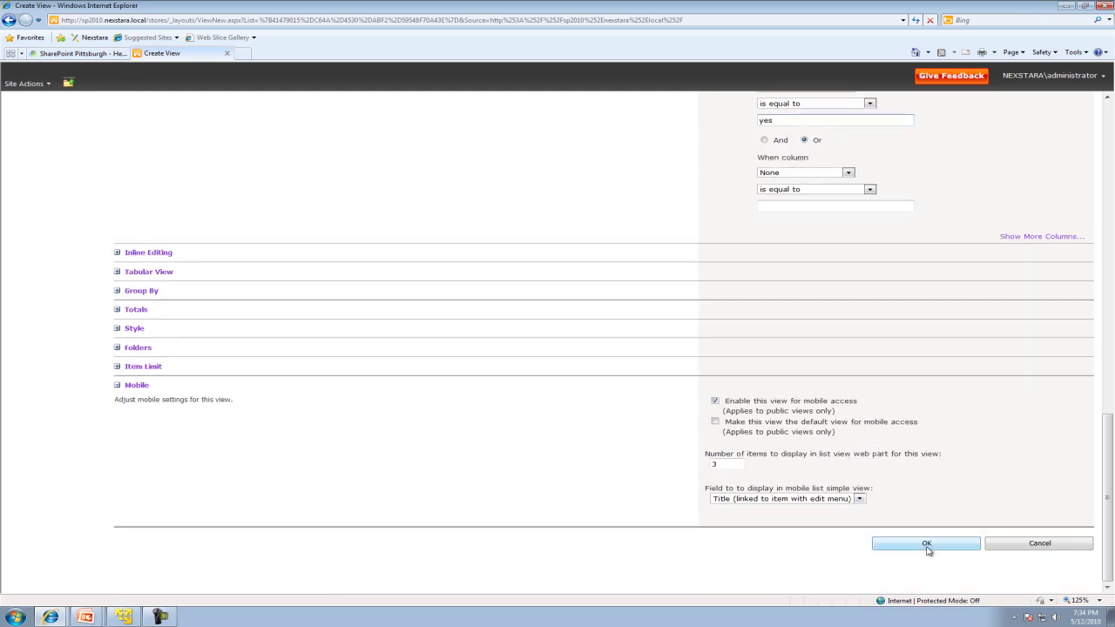
{"action": "left_click", "coordinate": [926, 543]}
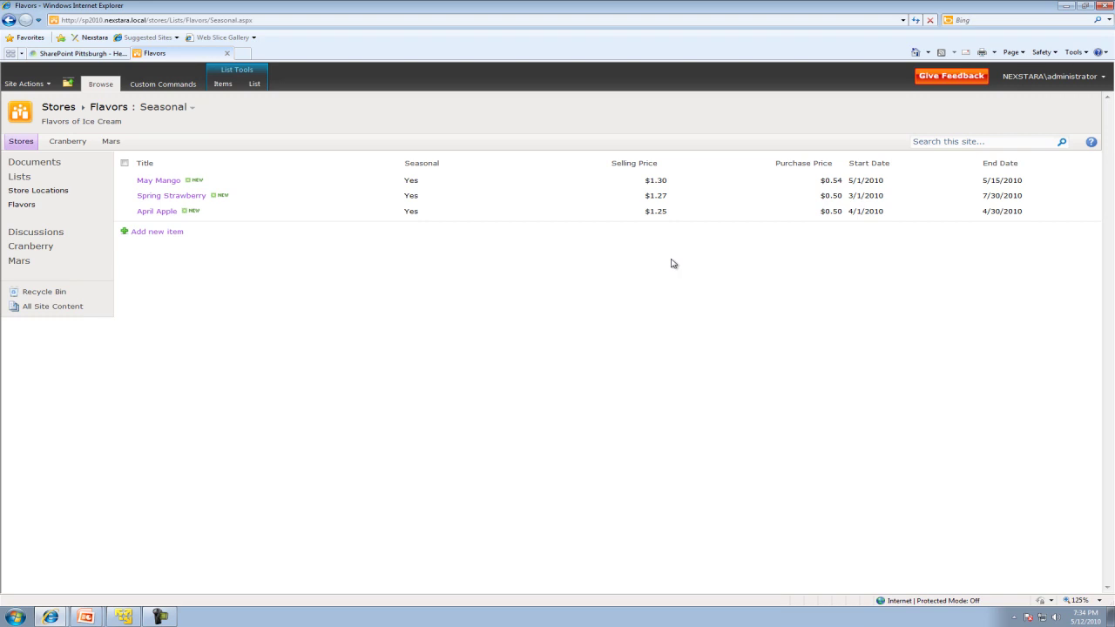
Open the view menu listing All Items, Selling Price and Seasonal
{"action": "left_click", "coordinate": [190, 110]}
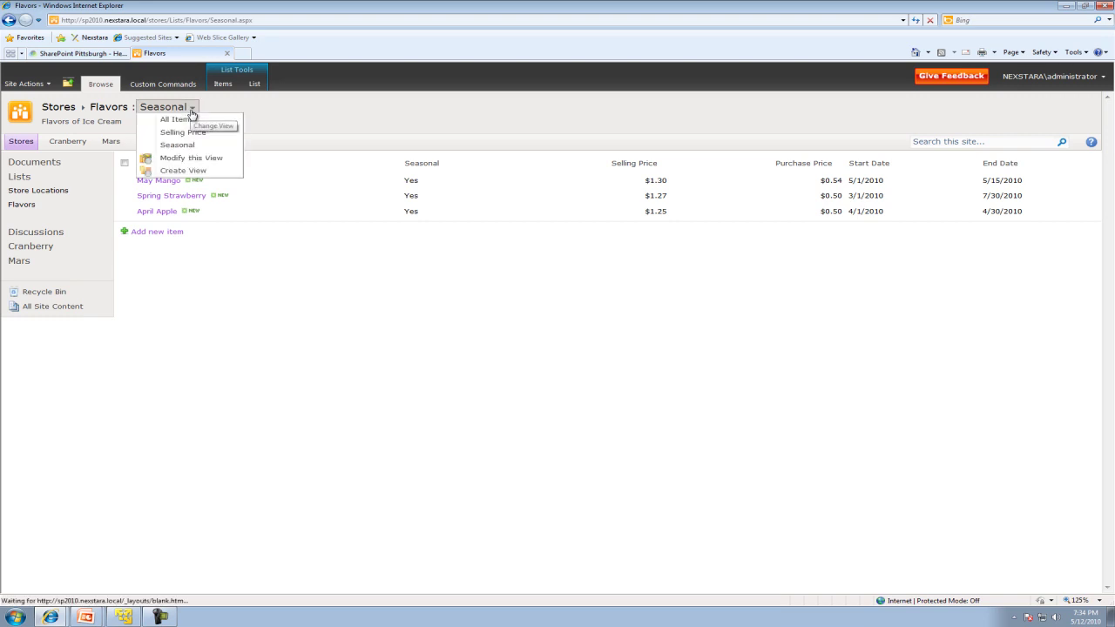
Start a new Calendar view of Flavors running from Start Date to End Date
{"action": "left_click", "coordinate": [199, 170]}
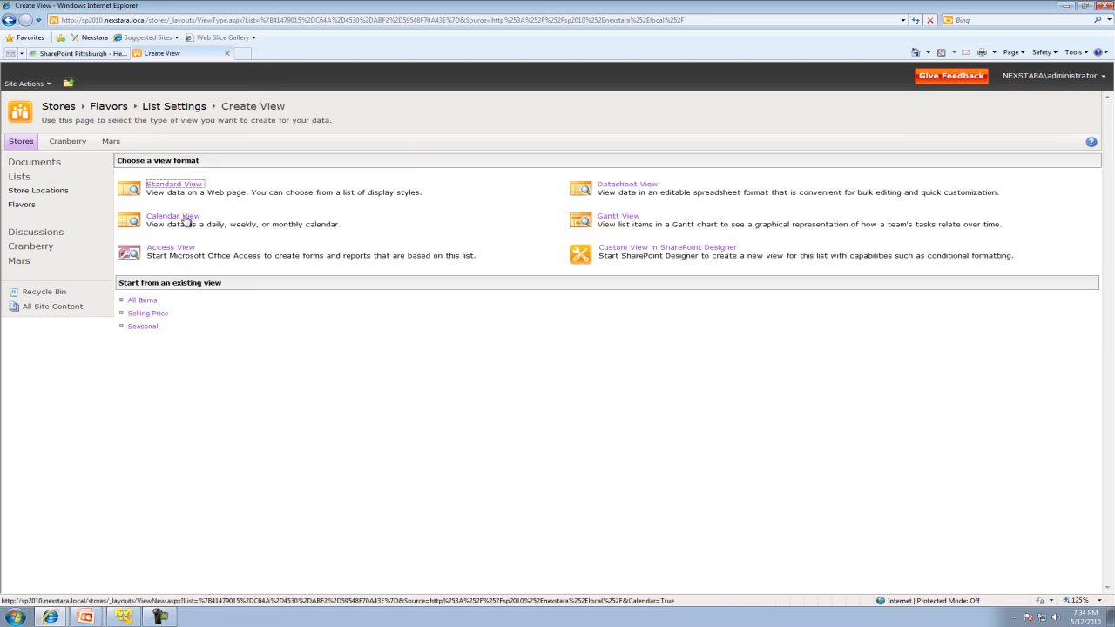
{"action": "left_click", "coordinate": [184, 217]}
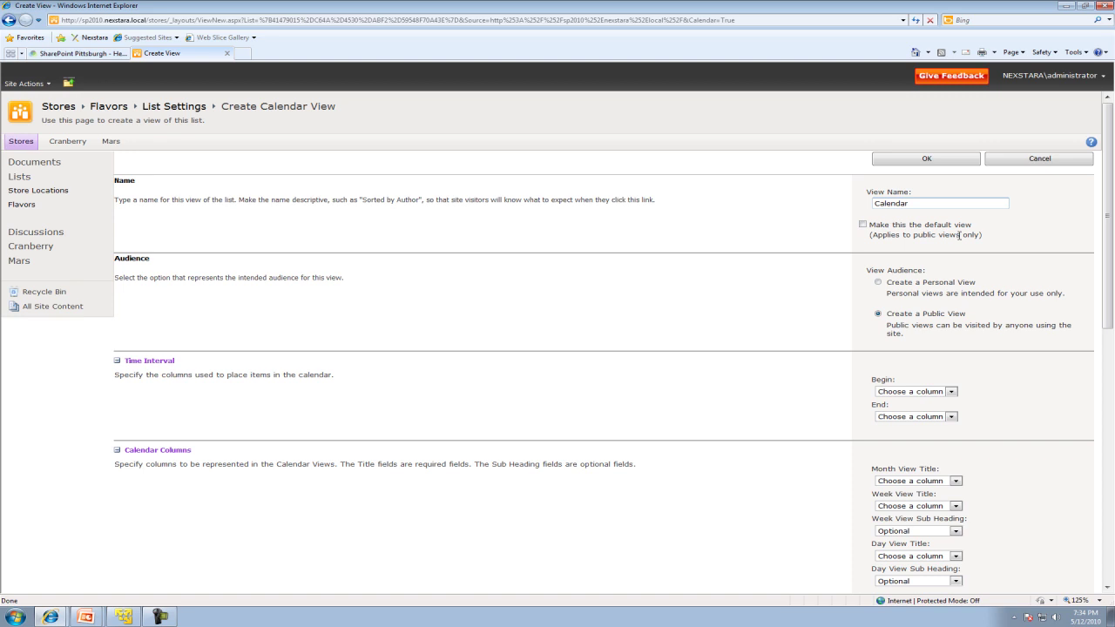
{"action": "scroll", "coordinate": [962, 242], "scroll_direction": "down", "scroll_amount": 2}
{"action": "left_click", "coordinate": [949, 317]}
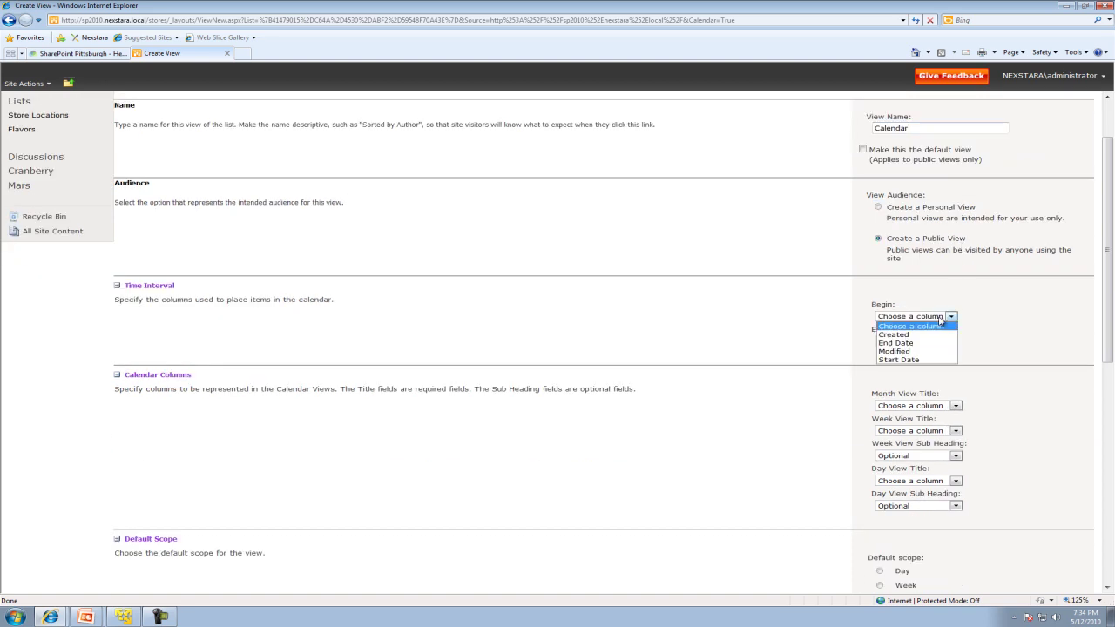
{"action": "left_click", "coordinate": [937, 358]}
{"action": "left_click", "coordinate": [930, 342]}
{"action": "left_click", "coordinate": [926, 367]}
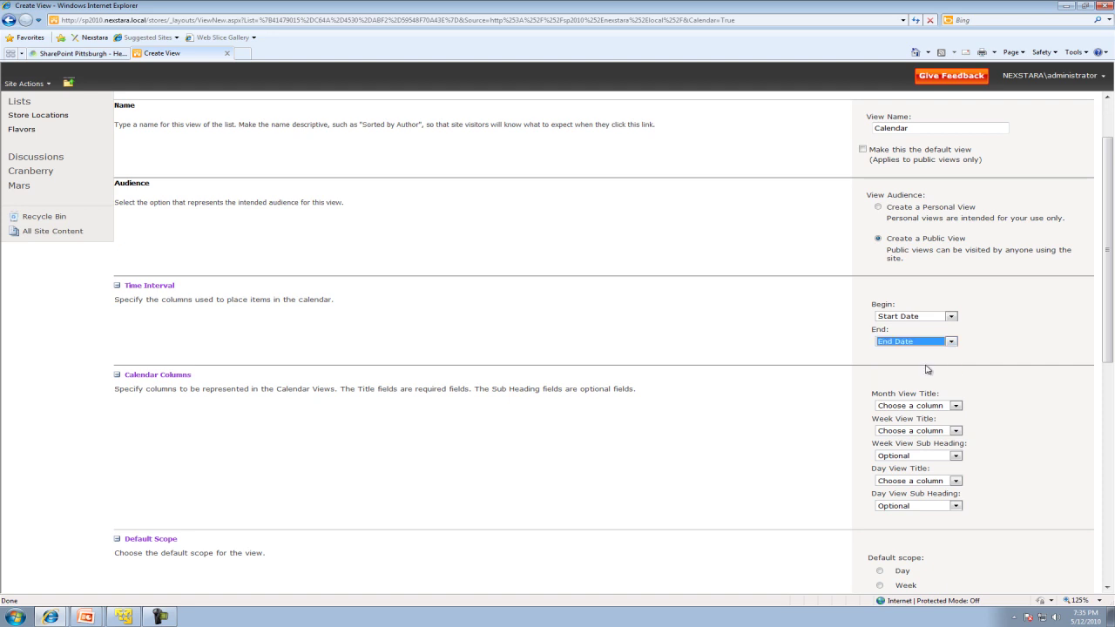
Set the month, week and day view titles and sub-headings all to Title
{"action": "scroll", "coordinate": [927, 369], "scroll_direction": "down", "scroll_amount": 2}
{"action": "left_click", "coordinate": [938, 333]}
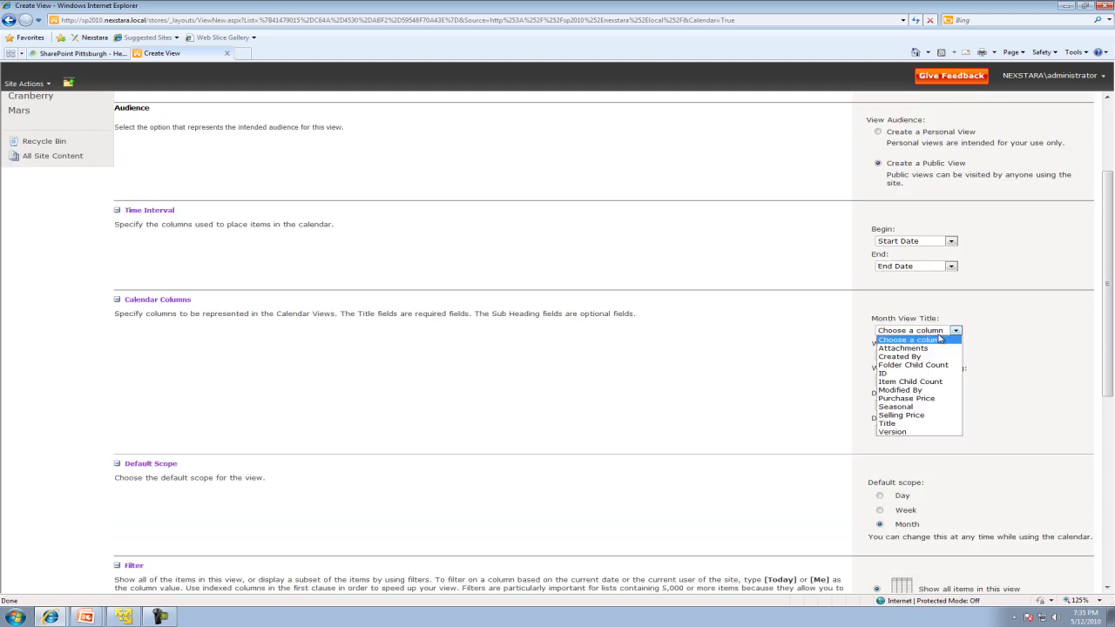
{"action": "left_click", "coordinate": [928, 423]}
{"action": "left_click", "coordinate": [930, 355]}
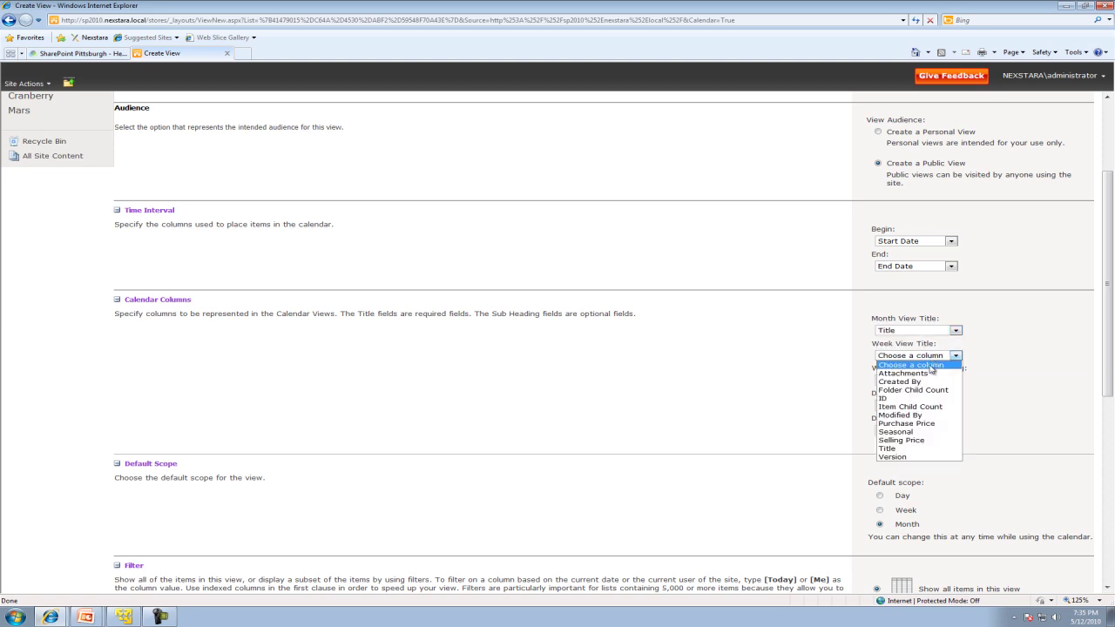
{"action": "left_click", "coordinate": [924, 449]}
{"action": "left_click", "coordinate": [925, 381]}
{"action": "left_click", "coordinate": [914, 472]}
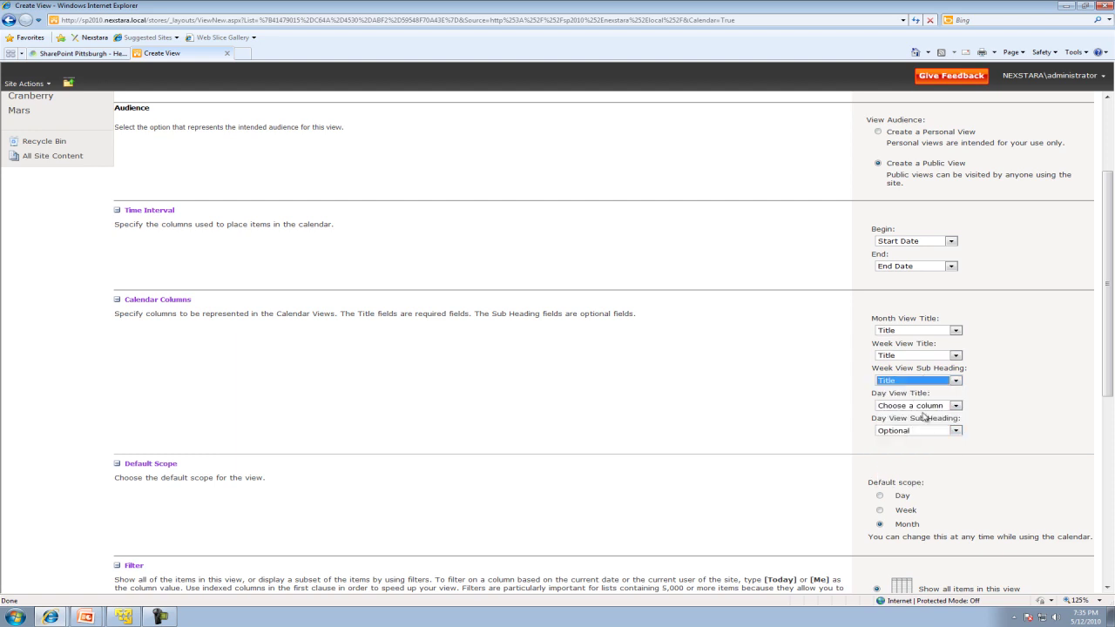
{"action": "left_click", "coordinate": [925, 406]}
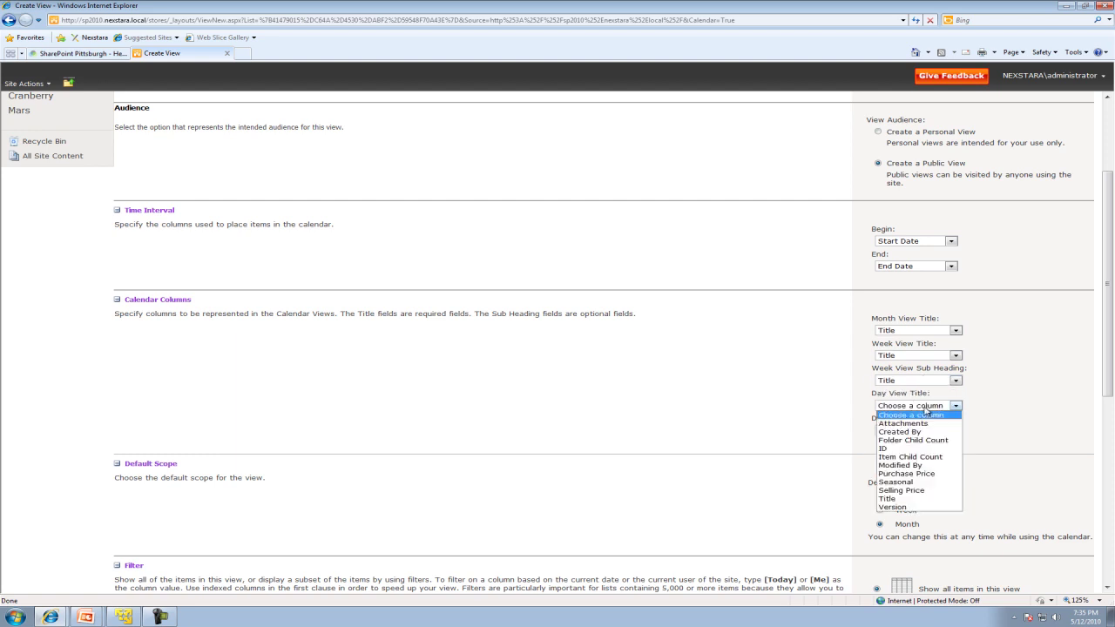
{"action": "left_click", "coordinate": [910, 498]}
{"action": "left_click", "coordinate": [949, 432]}
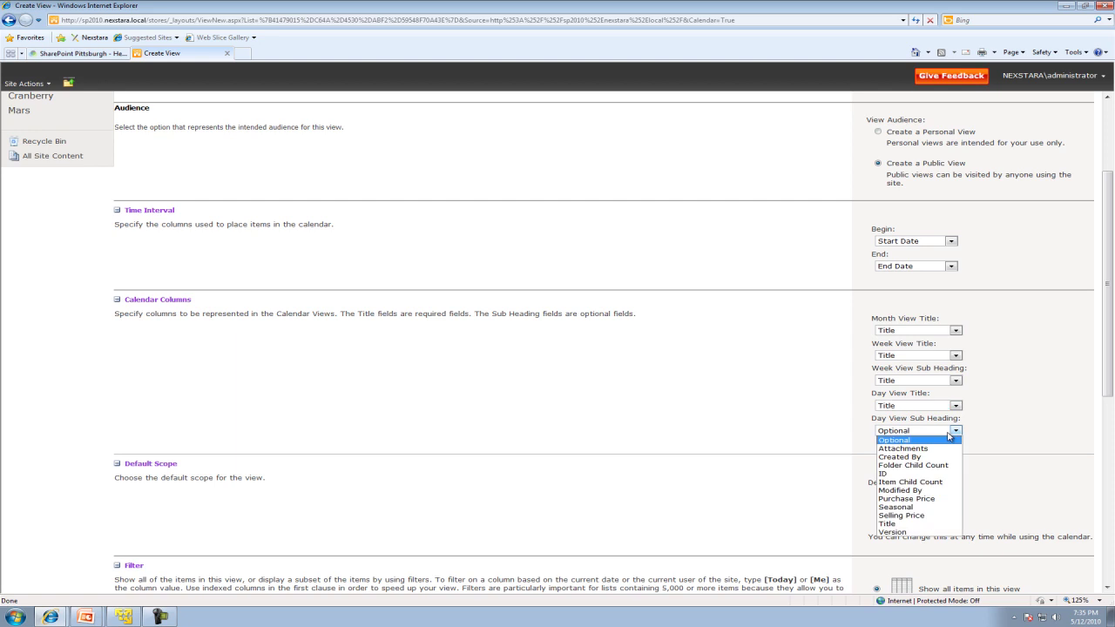
{"action": "key", "text": "t"}
{"action": "left_click", "coordinate": [1006, 431]}
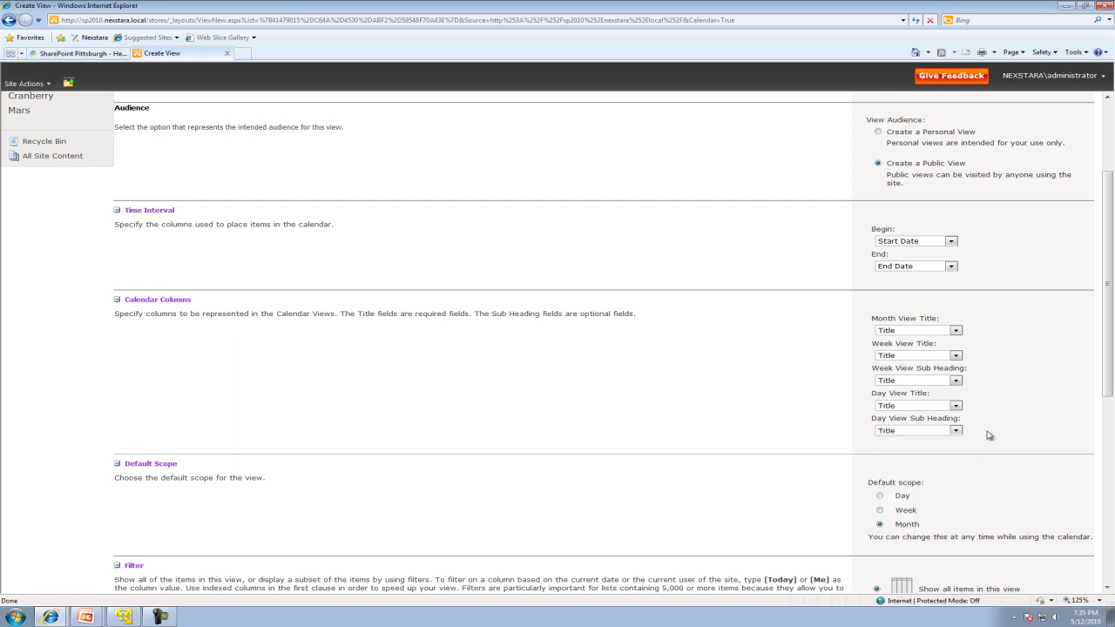
{"action": "left_click_drag", "start_coordinate": [1106, 363], "coordinate": [1106, 438]}
{"action": "left_click_drag", "start_coordinate": [1103, 376], "coordinate": [1111, 456]}
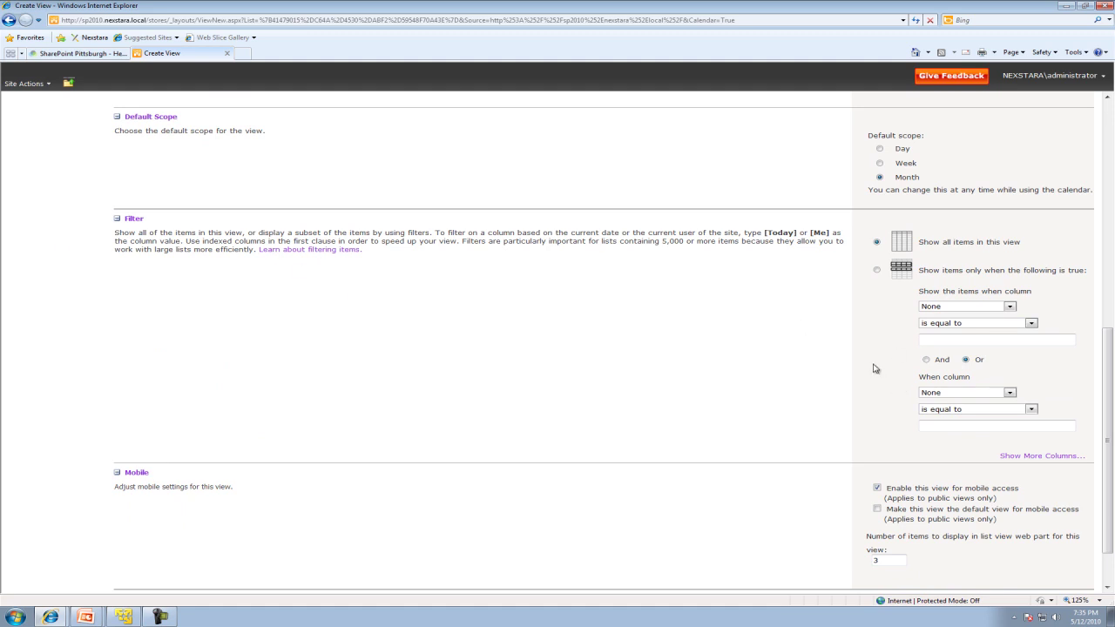
{"action": "scroll", "coordinate": [875, 368], "scroll_direction": "down", "scroll_amount": 2}
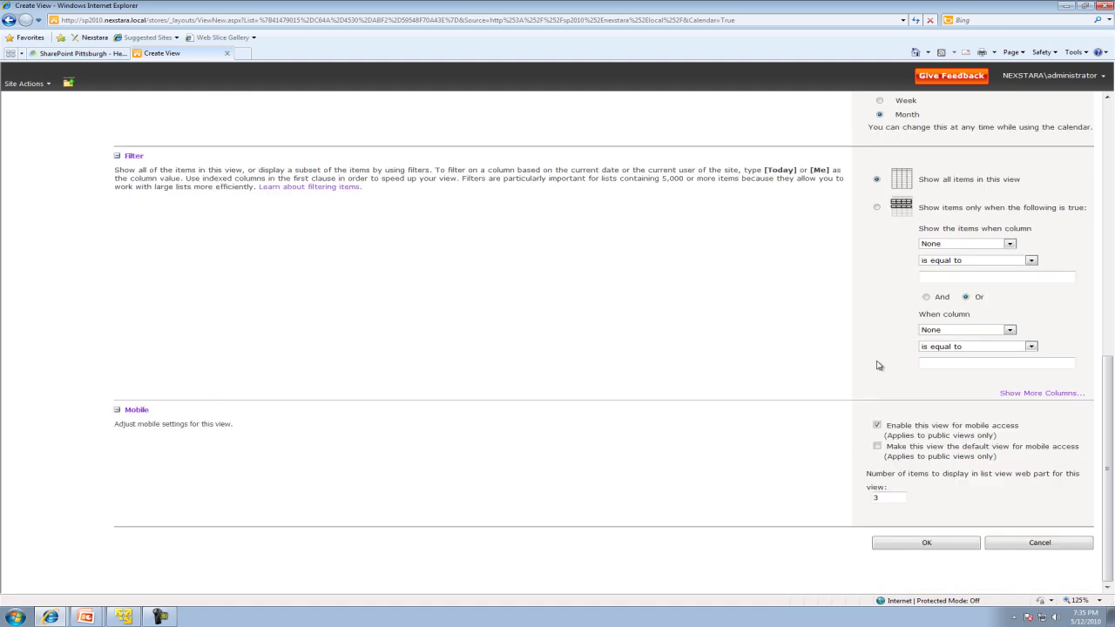
Save the Calendar view, browse ahead to July and back to May, and reveal May 9's hidden item
{"action": "left_click", "coordinate": [926, 542]}
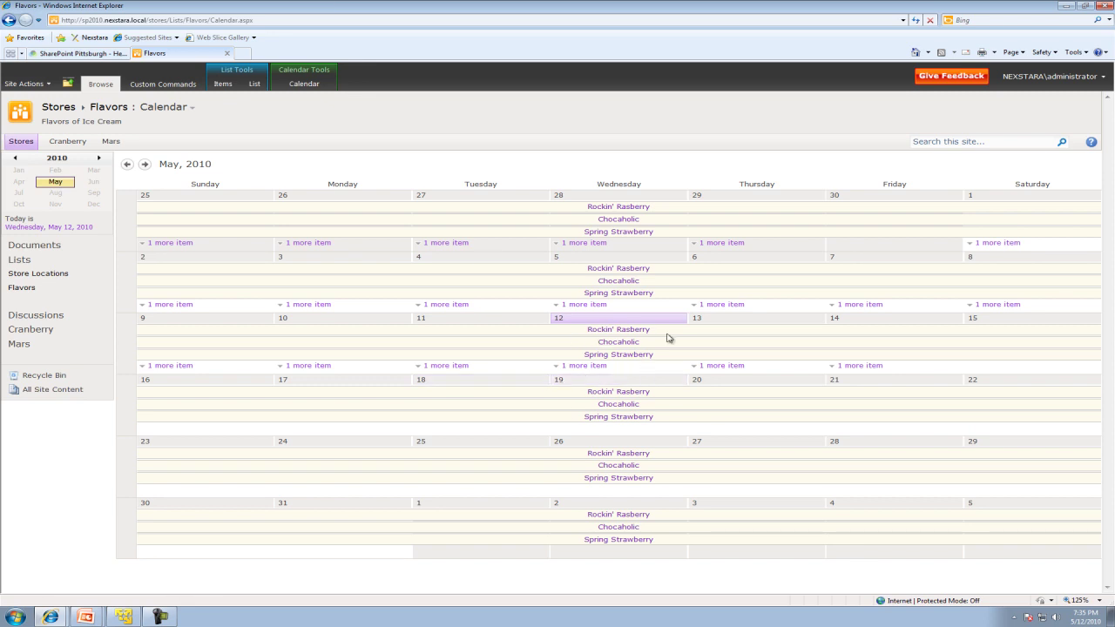
{"action": "left_click", "coordinate": [145, 165]}
{"action": "left_click", "coordinate": [145, 166]}
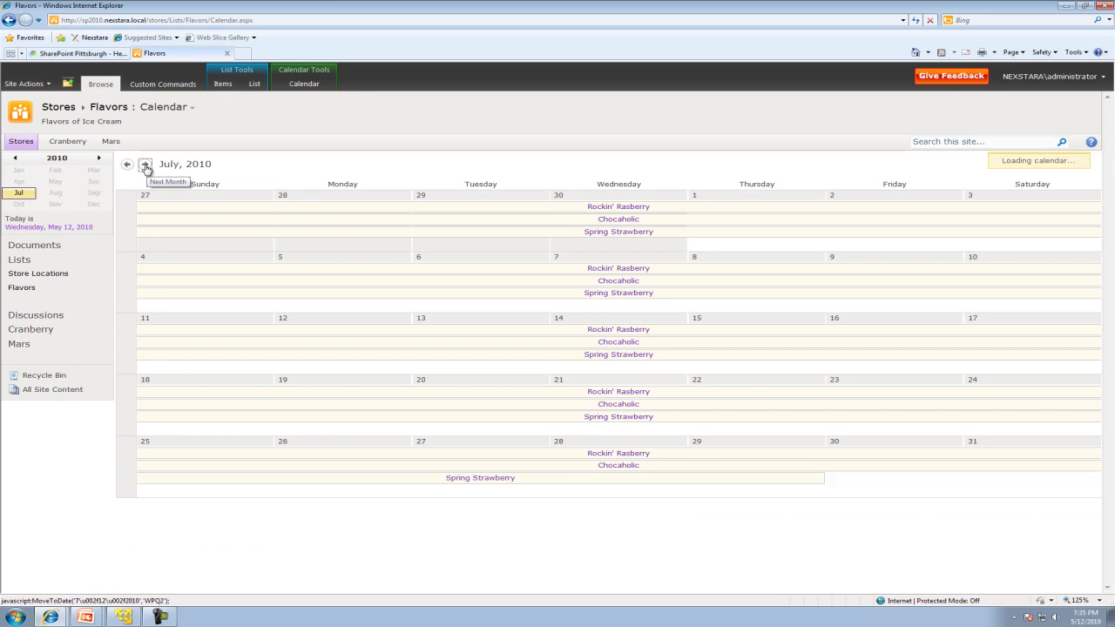
{"action": "left_click", "coordinate": [128, 165]}
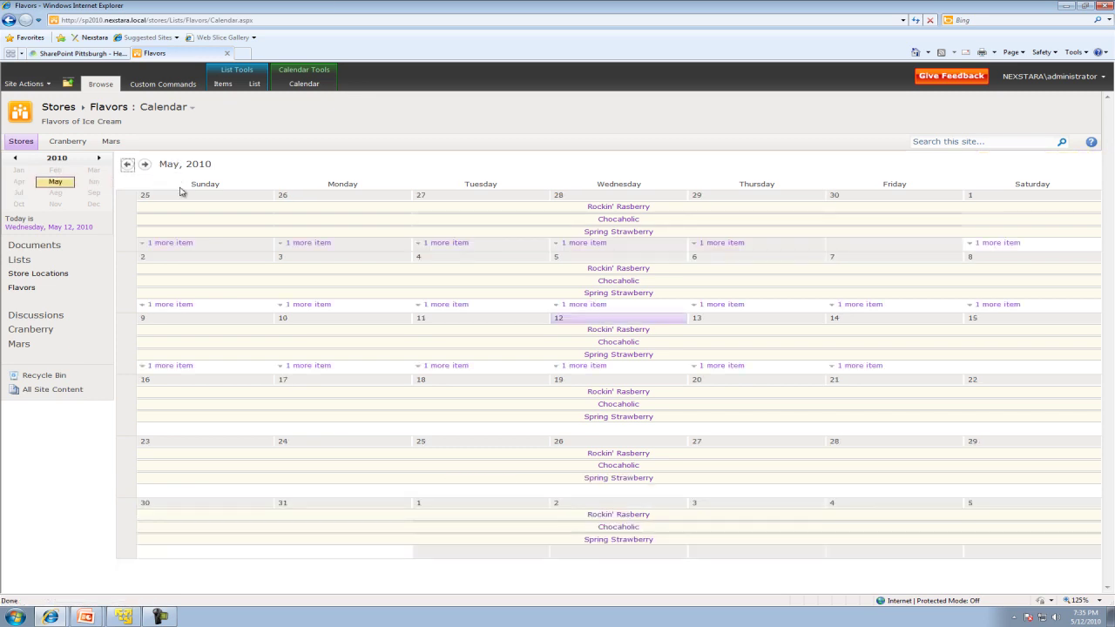
{"action": "left_click", "coordinate": [423, 366]}
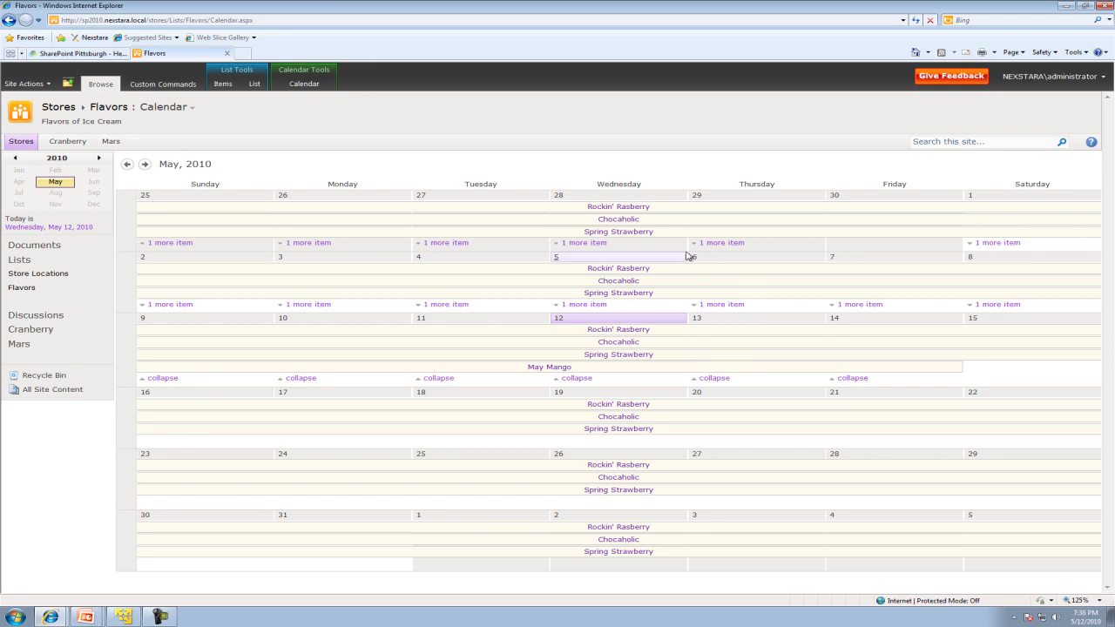
{"action": "left_click", "coordinate": [196, 112]}
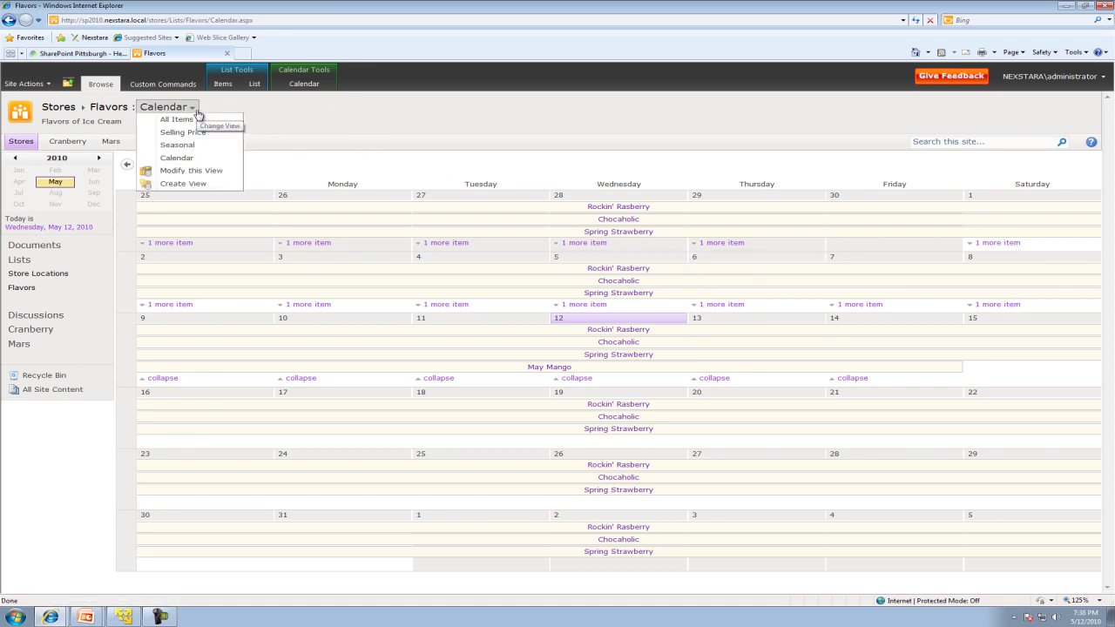
Filter the Calendar view to show only items where Seasonal equals yes
{"action": "left_click", "coordinate": [209, 169]}
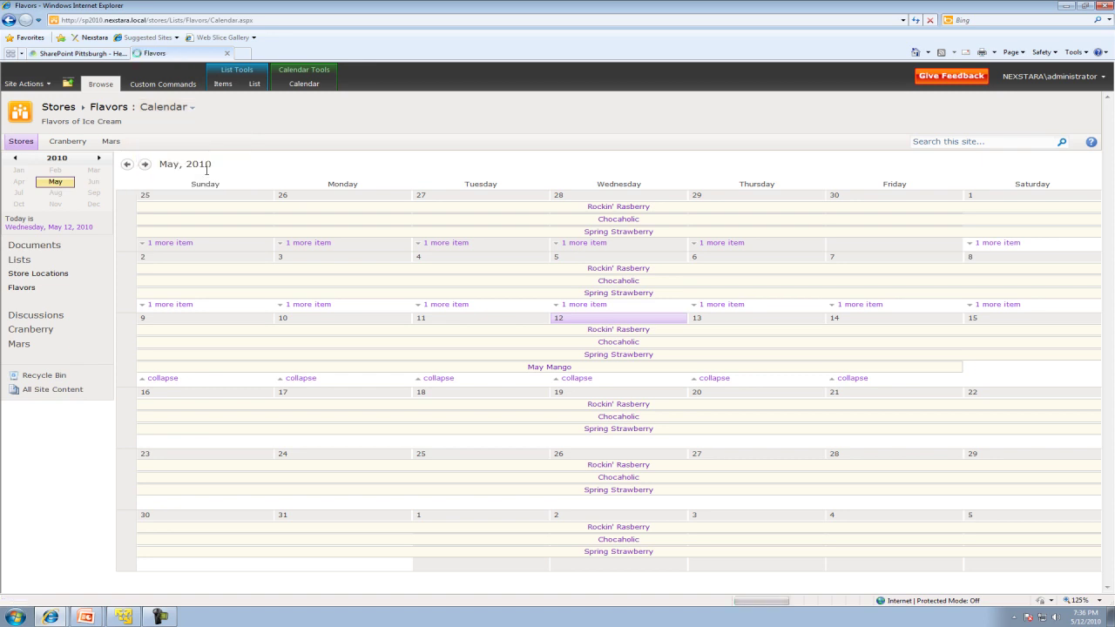
{"action": "scroll", "coordinate": [496, 332], "scroll_direction": "down", "scroll_amount": 3}
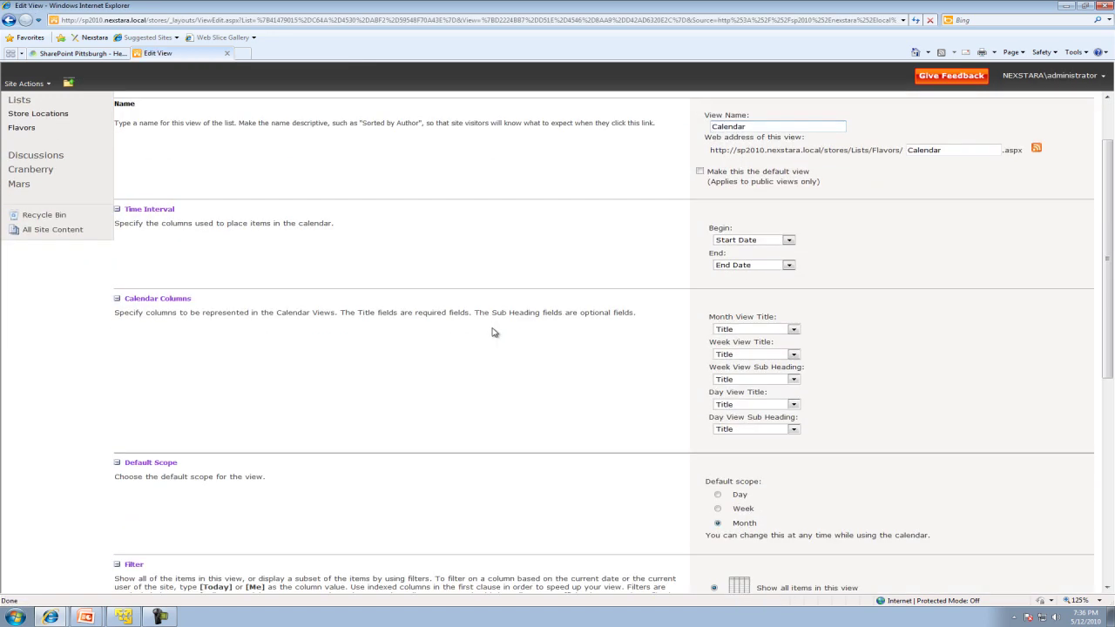
{"action": "scroll", "coordinate": [495, 338], "scroll_direction": "down", "scroll_amount": 3}
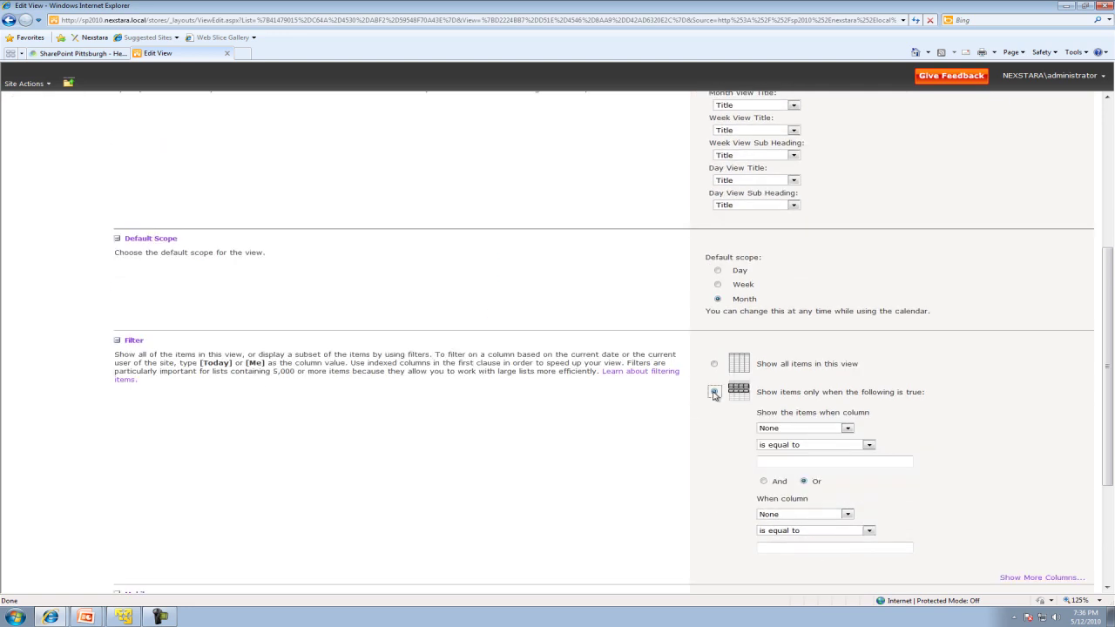
{"action": "left_click", "coordinate": [714, 394]}
{"action": "left_click", "coordinate": [803, 429]}
{"action": "left_click", "coordinate": [788, 546]}
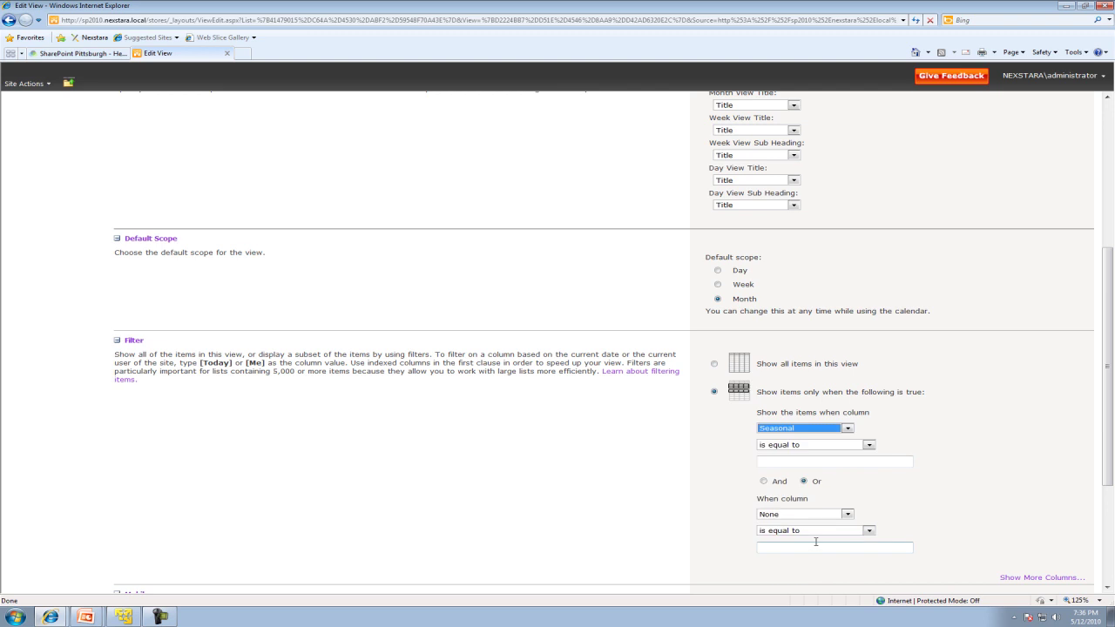
{"action": "left_click", "coordinate": [810, 460]}
{"action": "type", "text": "yes"}
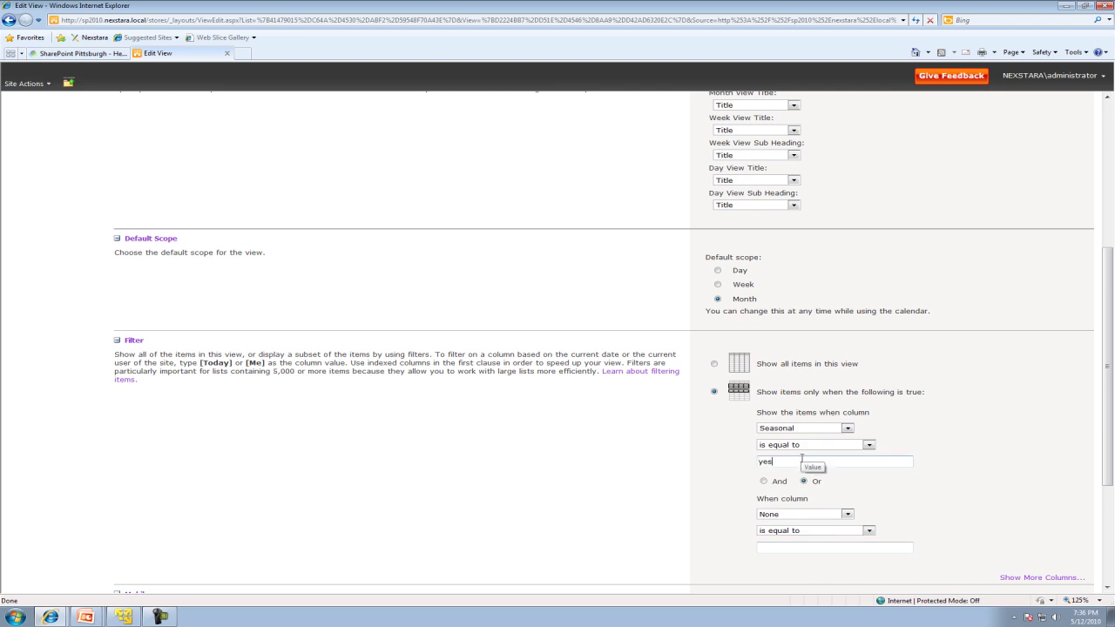
{"action": "scroll", "coordinate": [967, 448], "scroll_direction": "down", "scroll_amount": 3}
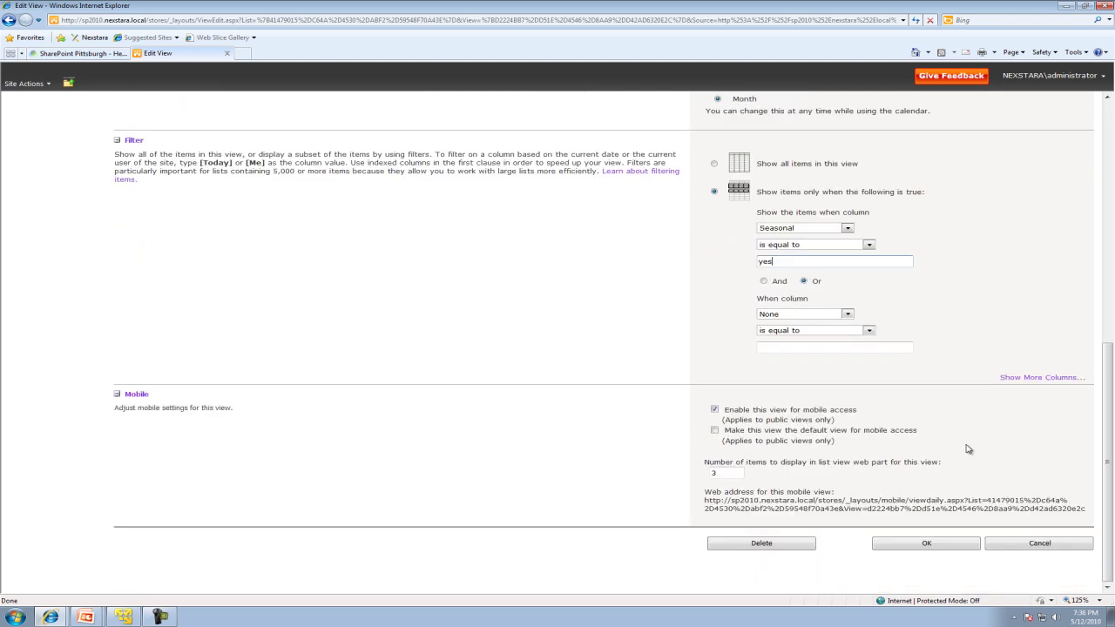
{"action": "left_click", "coordinate": [936, 547]}
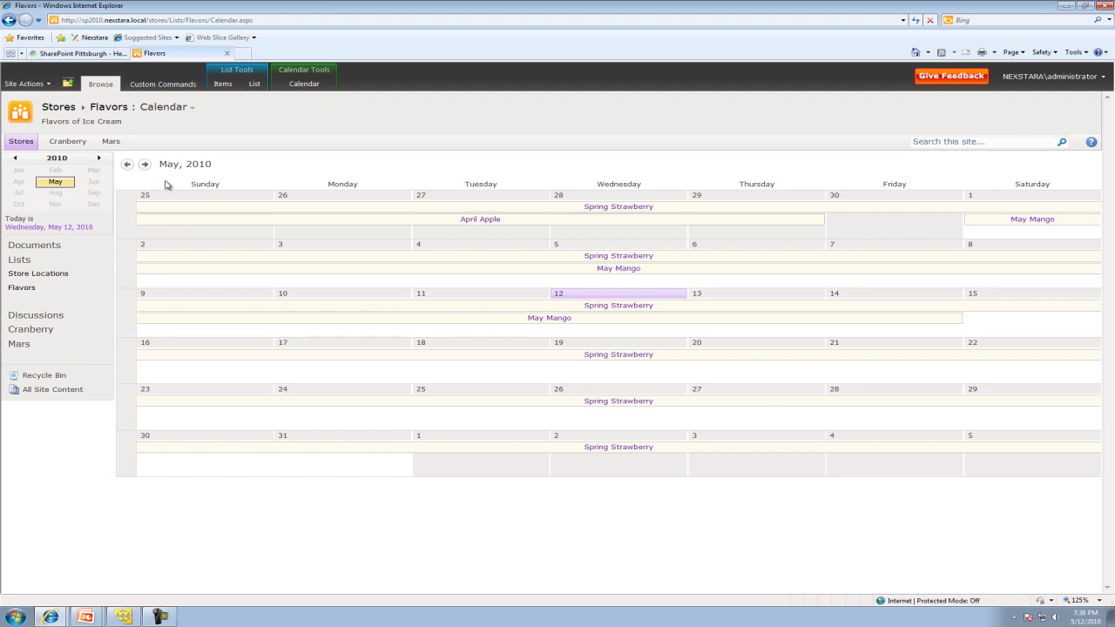
Open the Store Locations list settings and delete its Manager column
{"action": "left_click", "coordinate": [36, 274]}
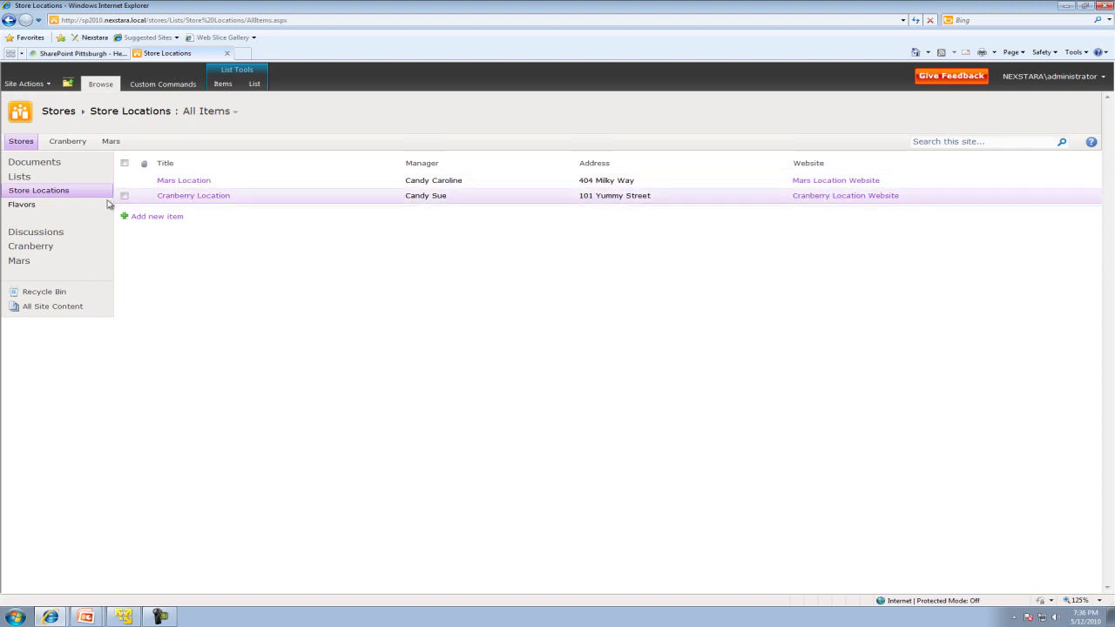
{"action": "left_click", "coordinate": [233, 186]}
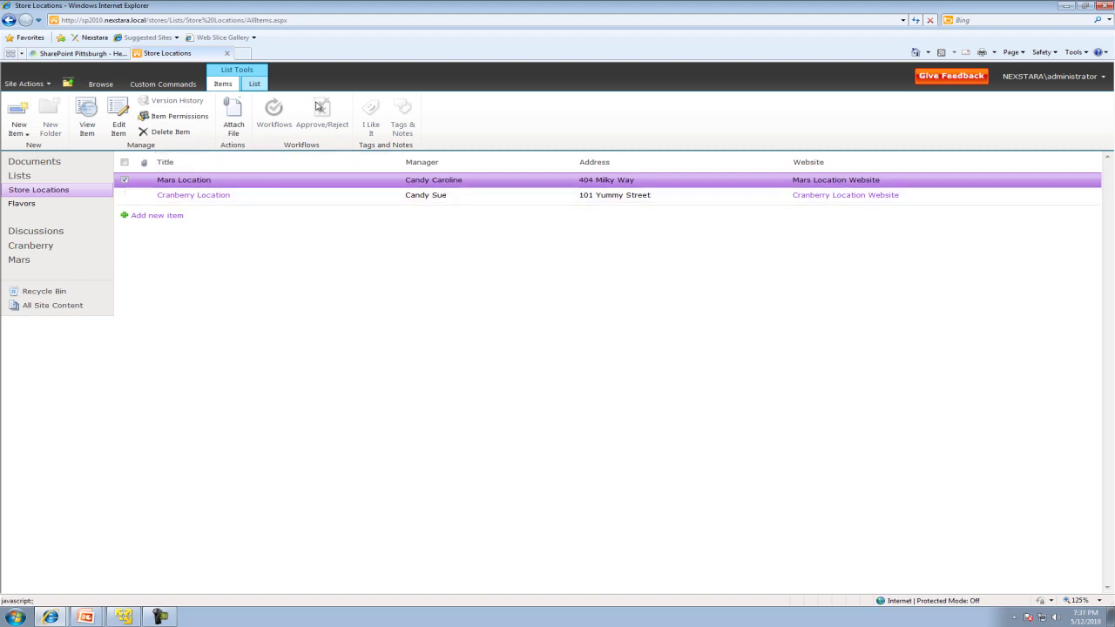
{"action": "left_click", "coordinate": [254, 84]}
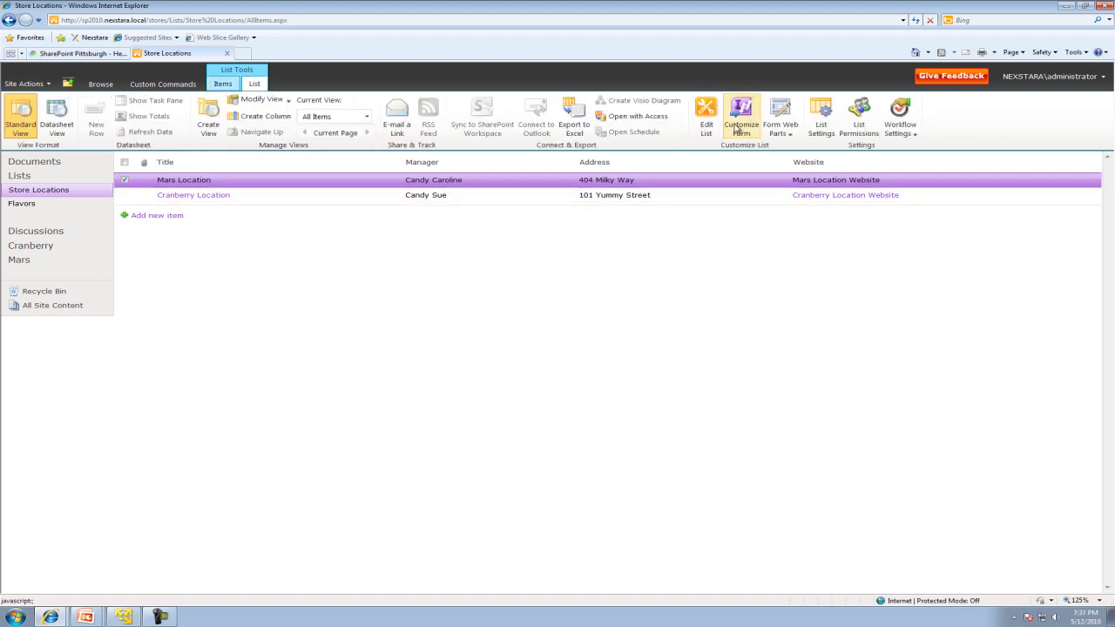
{"action": "left_click", "coordinate": [822, 120]}
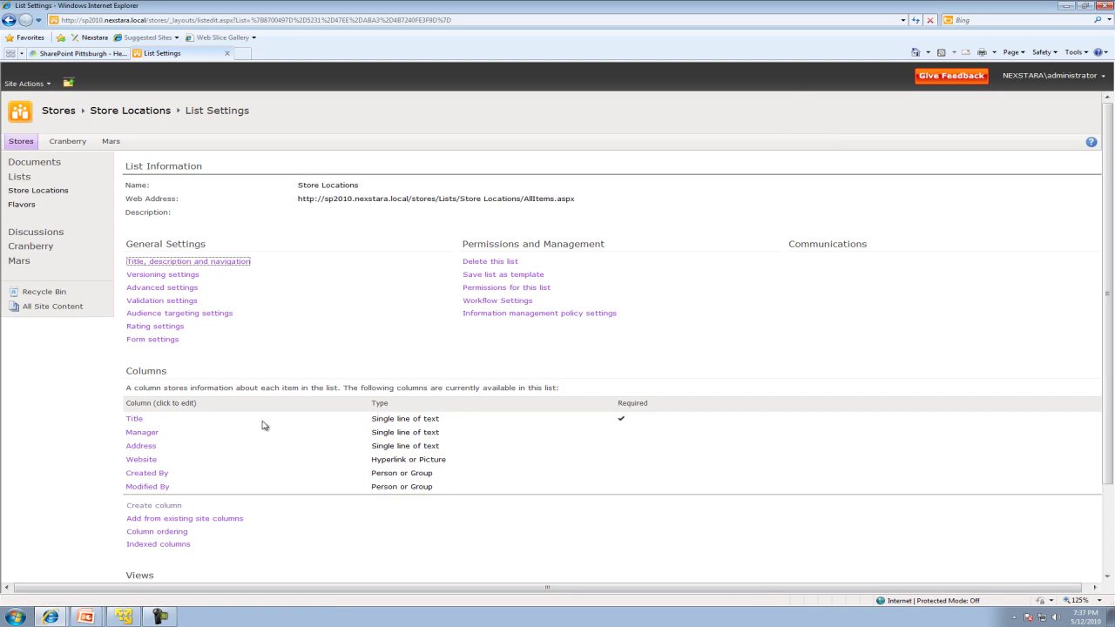
{"action": "left_click", "coordinate": [153, 434]}
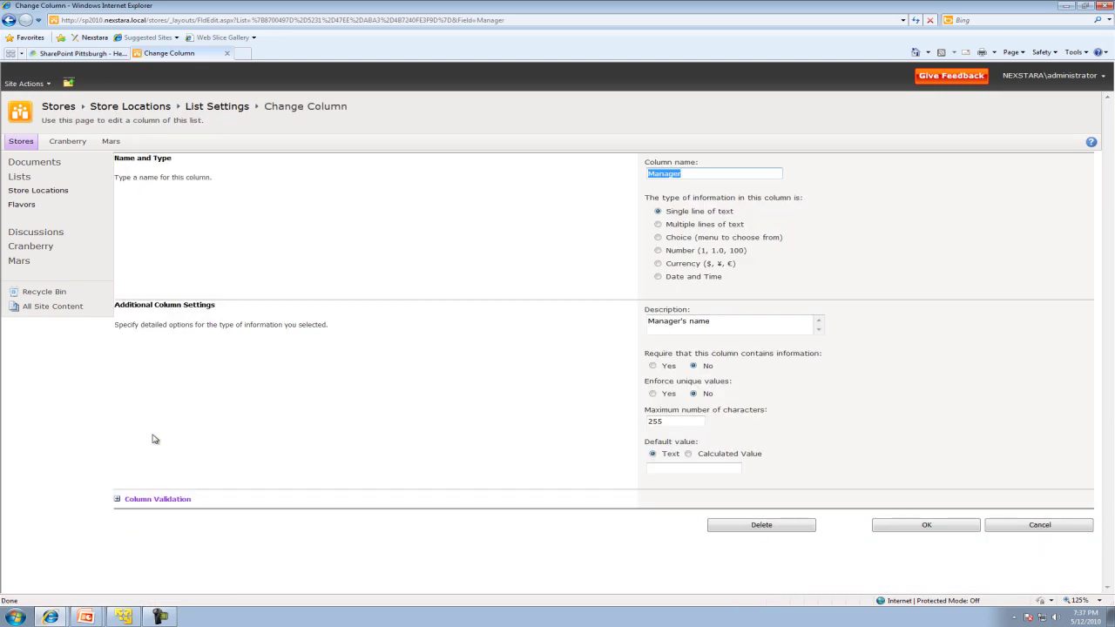
{"action": "left_click", "coordinate": [777, 526]}
{"action": "left_click", "coordinate": [618, 346]}
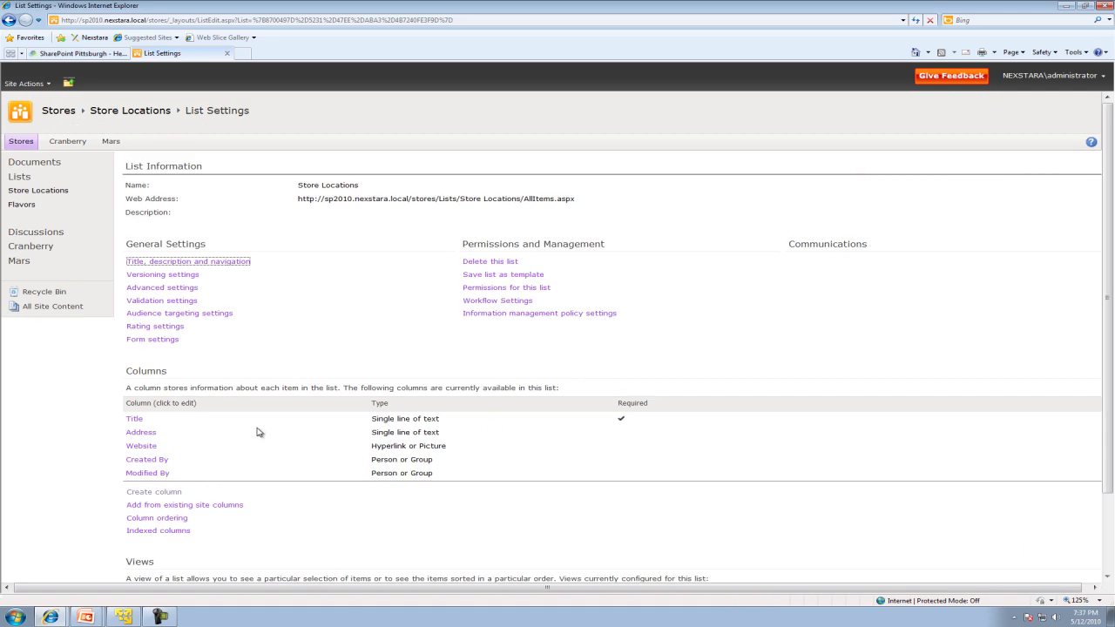
Create a Person or Group column named Manager described as 'Manager of Store'
{"action": "scroll", "coordinate": [257, 431], "scroll_direction": "down", "scroll_amount": 2}
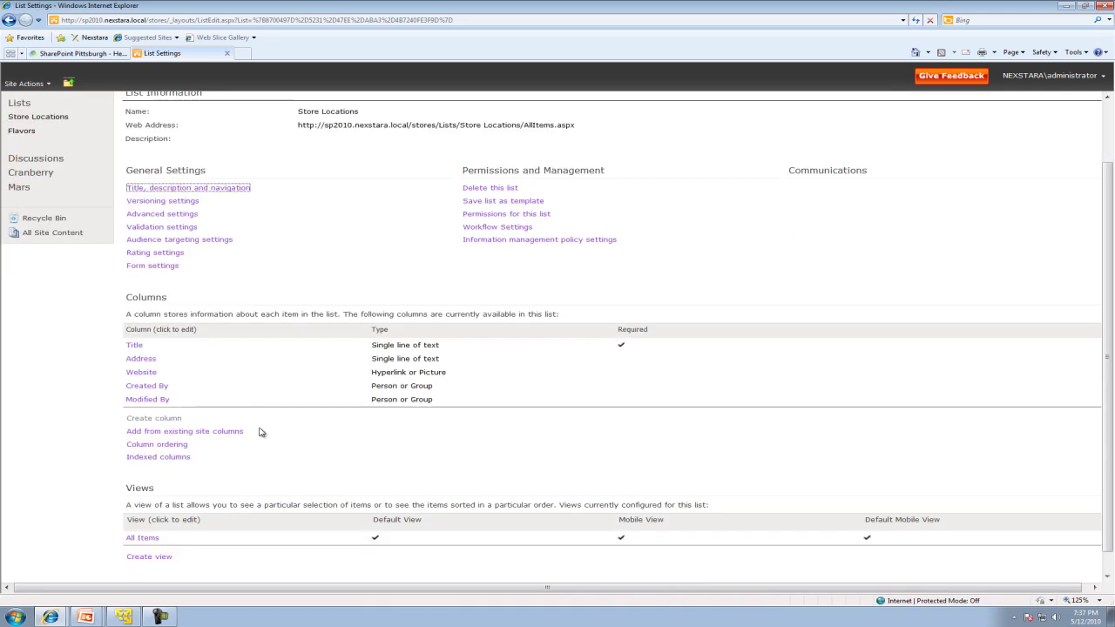
{"action": "left_click", "coordinate": [172, 420]}
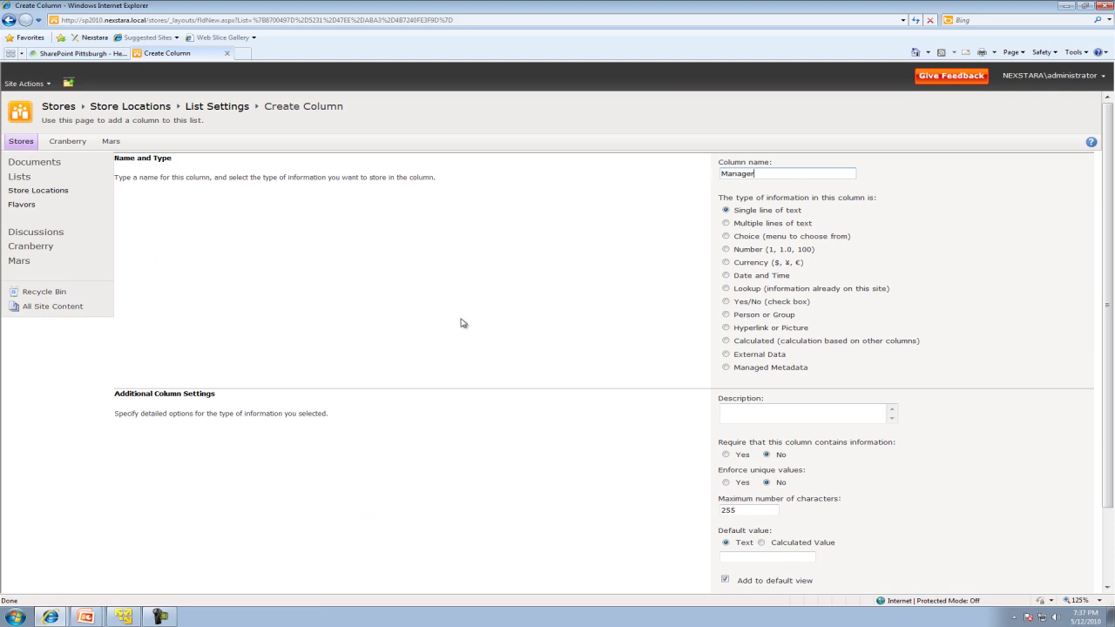
{"action": "left_click", "coordinate": [725, 314]}
{"action": "left_click", "coordinate": [750, 411]}
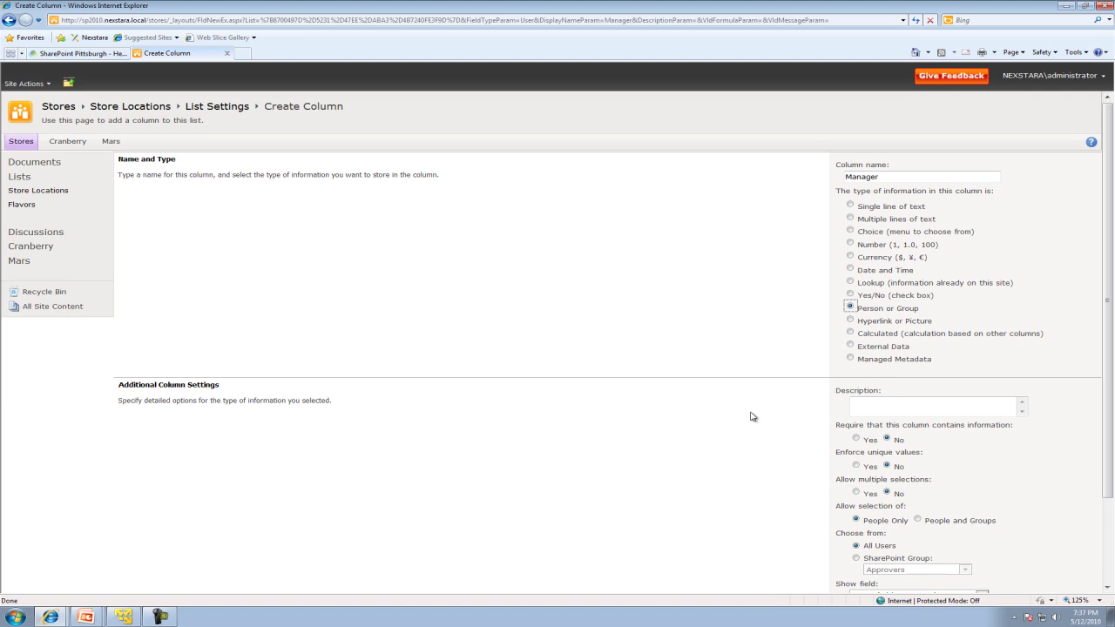
{"action": "left_click", "coordinate": [874, 399]}
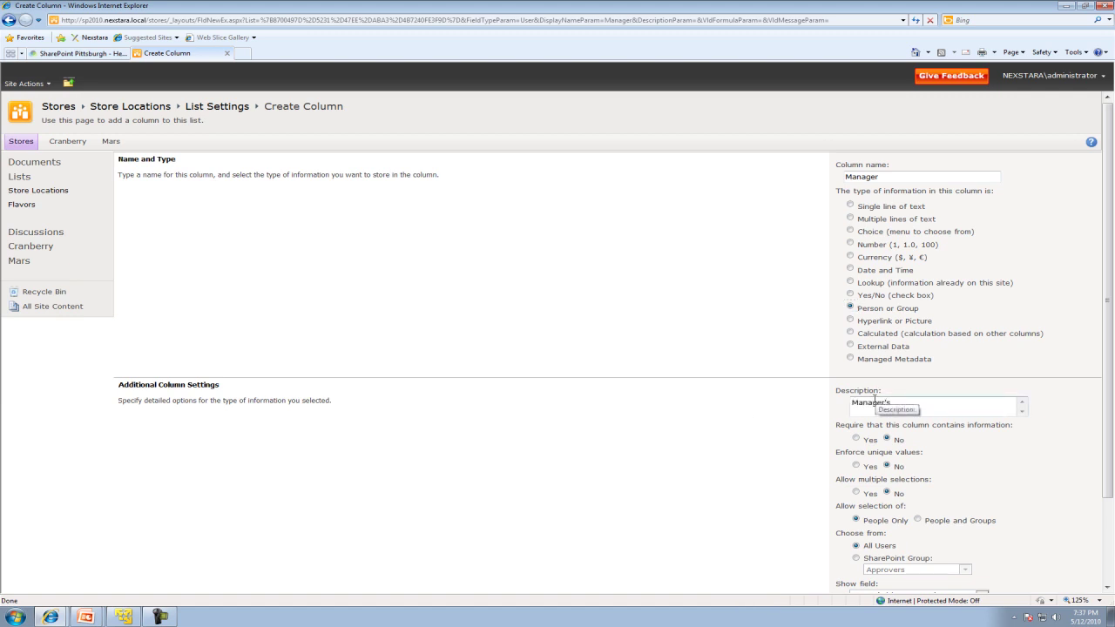
{"action": "type", "text": "Manager of Store"}
{"action": "scroll", "coordinate": [940, 400], "scroll_direction": "down", "scroll_amount": 3}
{"action": "left_click", "coordinate": [948, 560]}
{"action": "scroll", "coordinate": [566, 460], "scroll_direction": "down", "scroll_amount": 3}
{"action": "scroll", "coordinate": [522, 427], "scroll_direction": "up", "scroll_amount": 3}
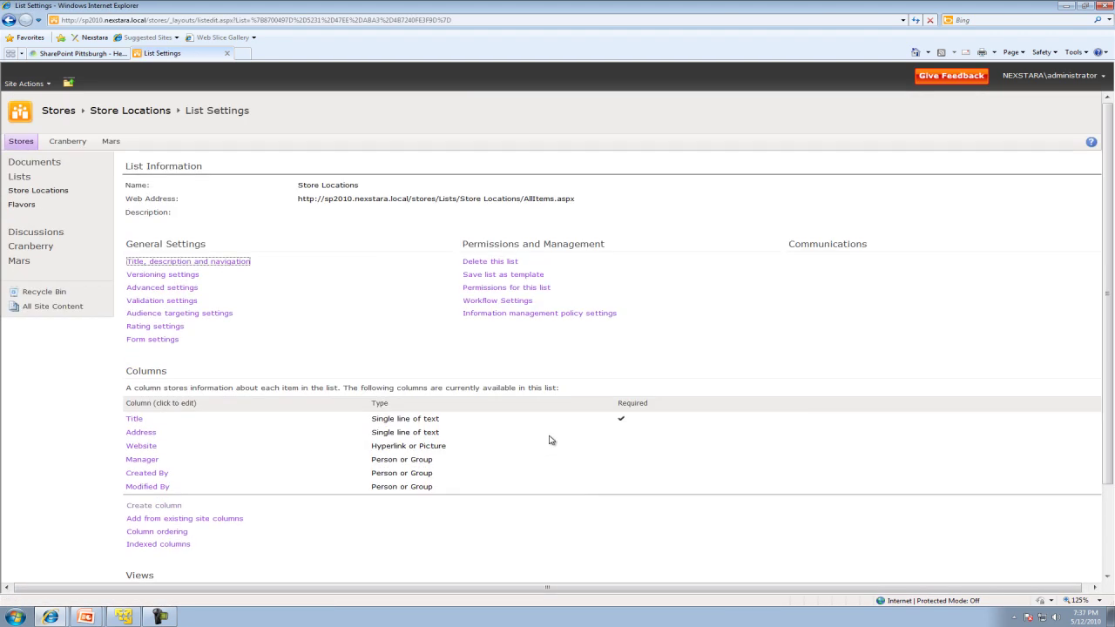
Edit Mars Location, enter and resolve the manager's account in Manager, and save
{"action": "left_click", "coordinate": [47, 190]}
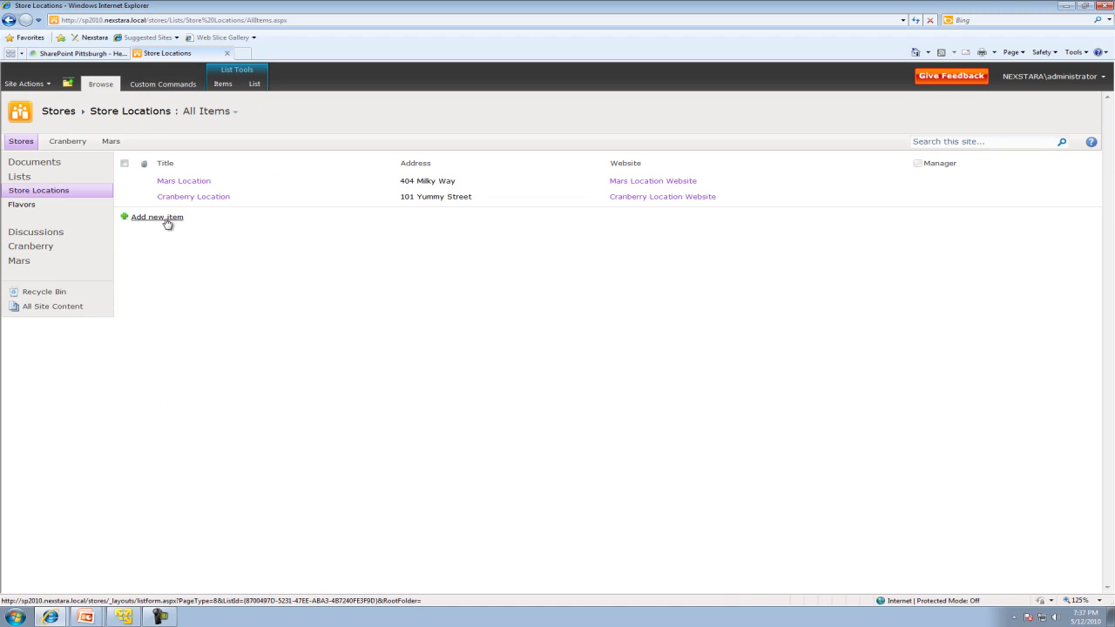
{"action": "left_click", "coordinate": [184, 181]}
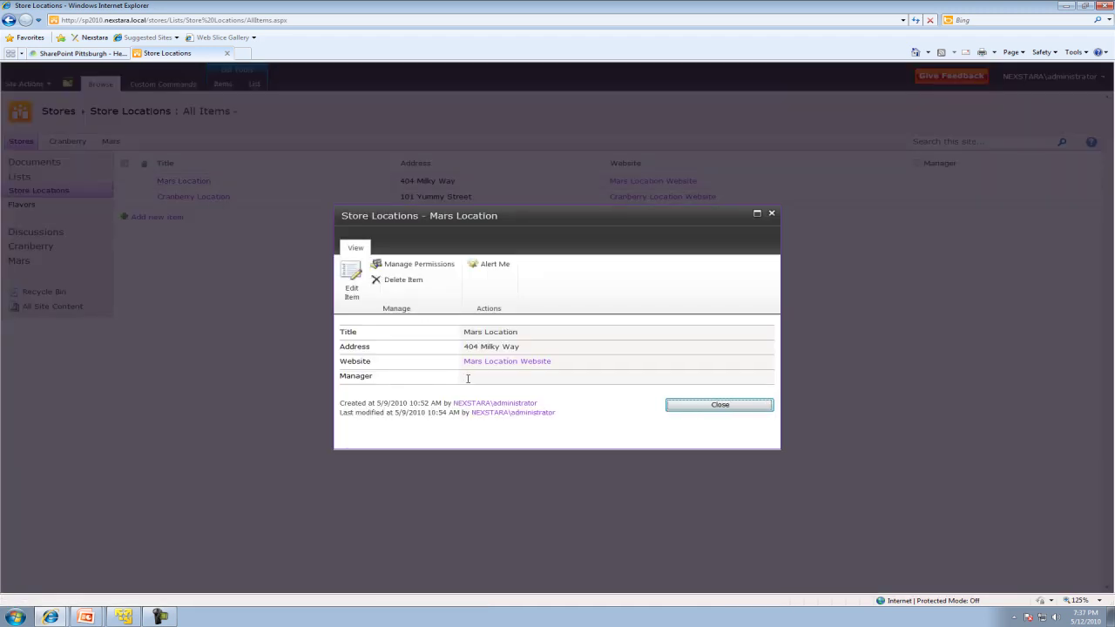
{"action": "left_click", "coordinate": [352, 278]}
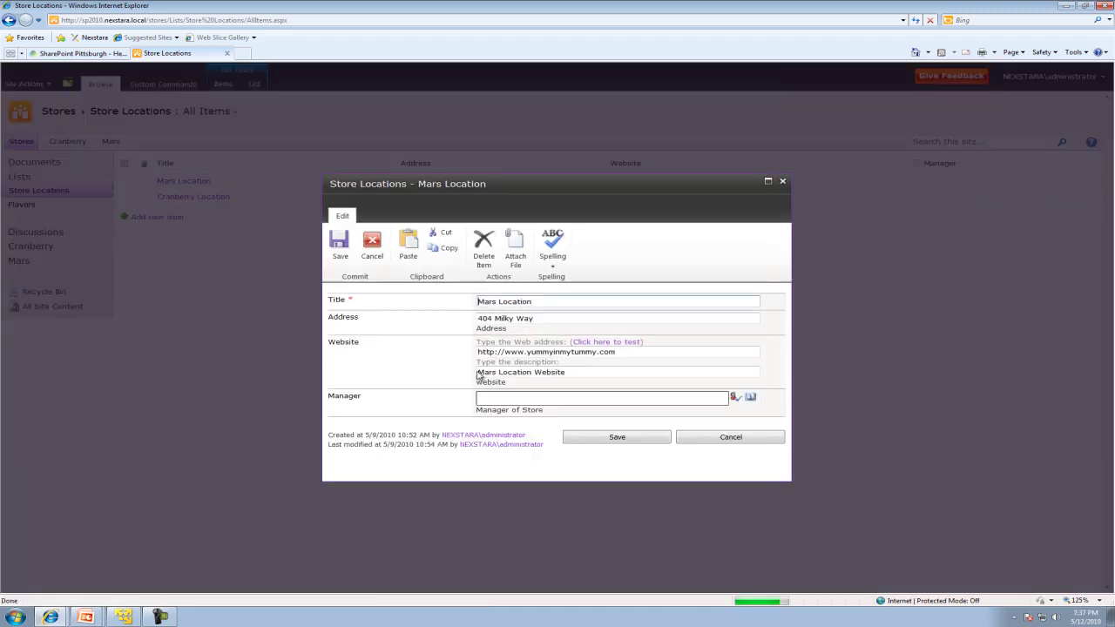
{"action": "left_click", "coordinate": [505, 399]}
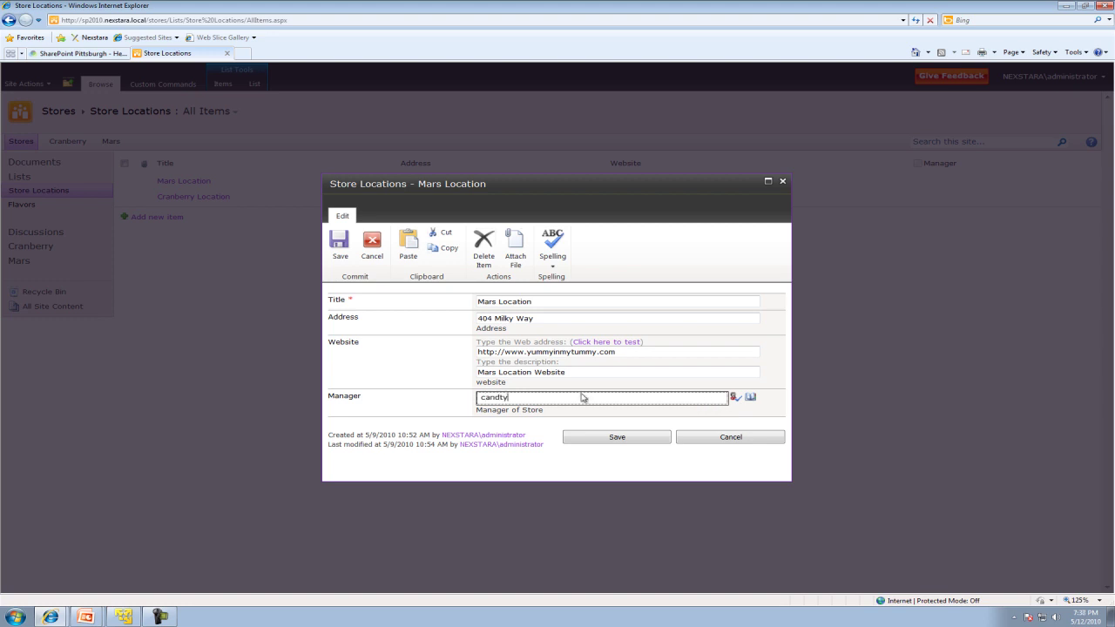
{"action": "left_click_drag", "start_coordinate": [564, 396], "coordinate": [470, 397]}
{"action": "type", "text": "caroline"}
{"action": "left_click", "coordinate": [736, 398]}
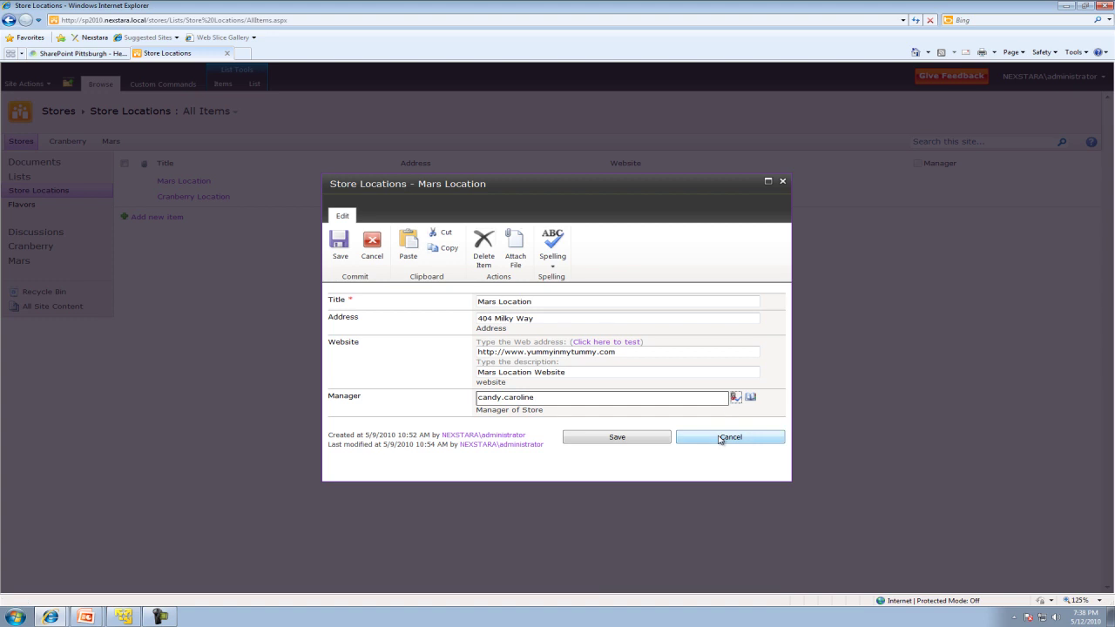
{"action": "left_click", "coordinate": [619, 437]}
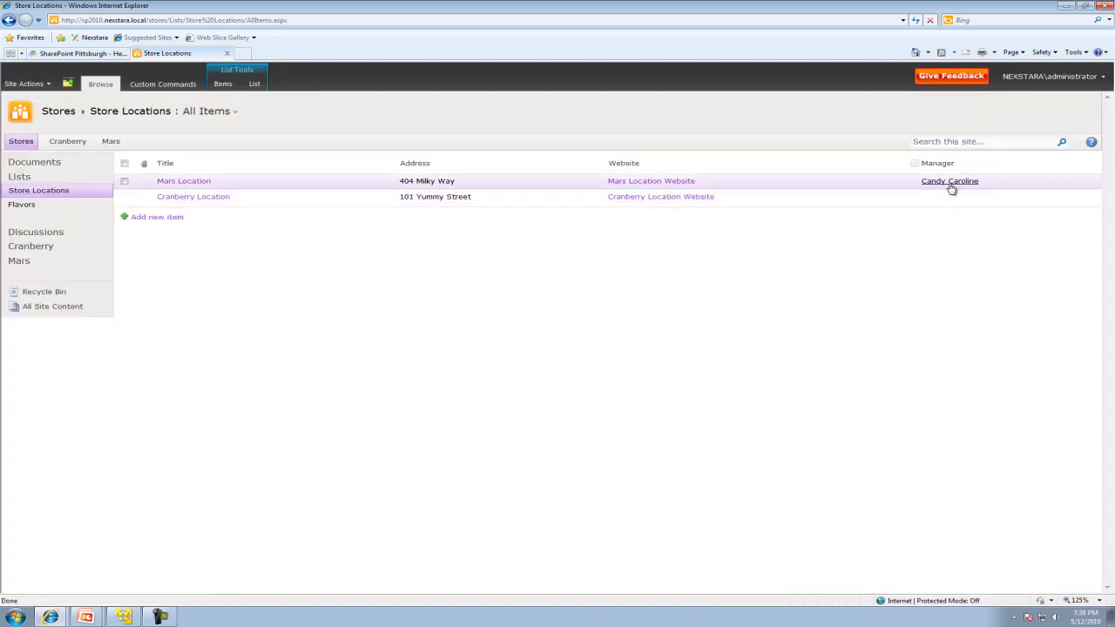
Edit Cranberry Location, pick its manager through the people finder search, and save
{"action": "left_click", "coordinate": [214, 197]}
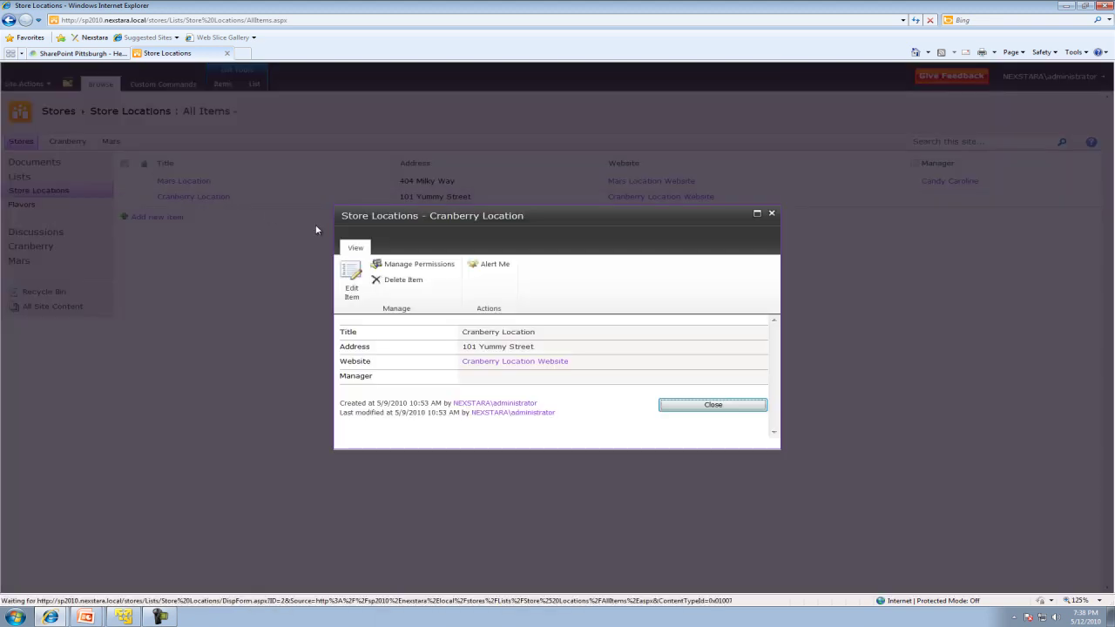
{"action": "left_click", "coordinate": [349, 281]}
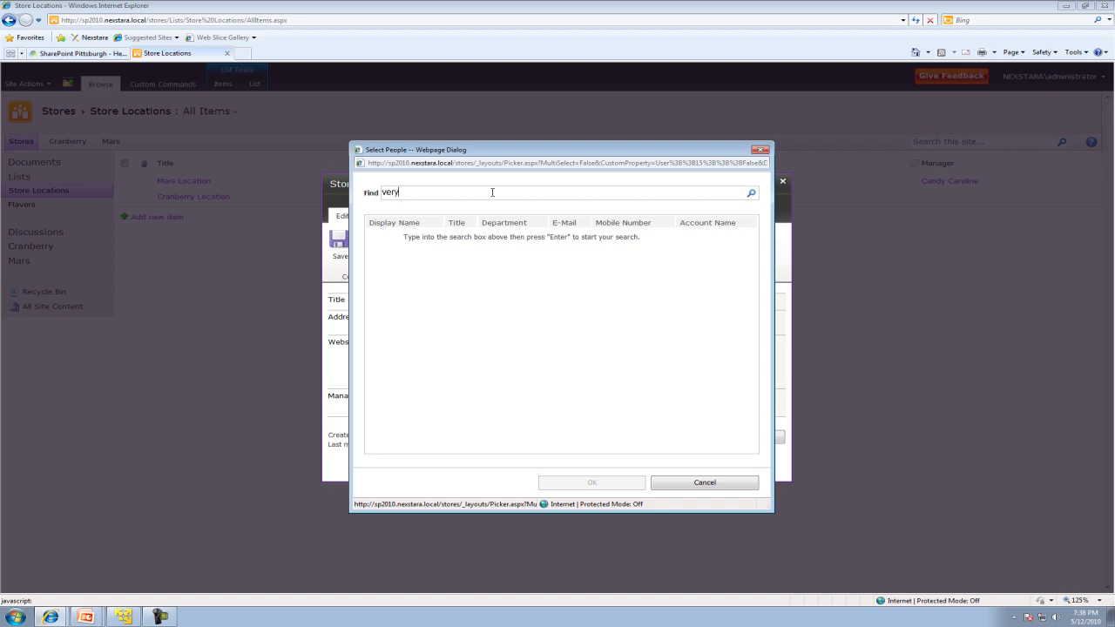
{"action": "left_click", "coordinate": [752, 195]}
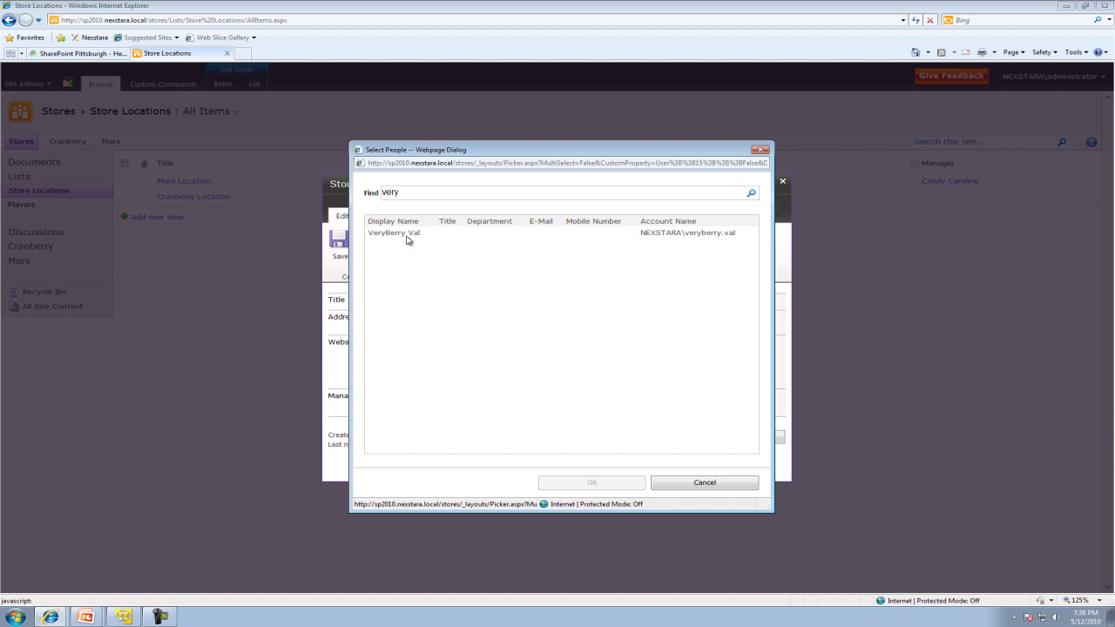
{"action": "left_click", "coordinate": [406, 234]}
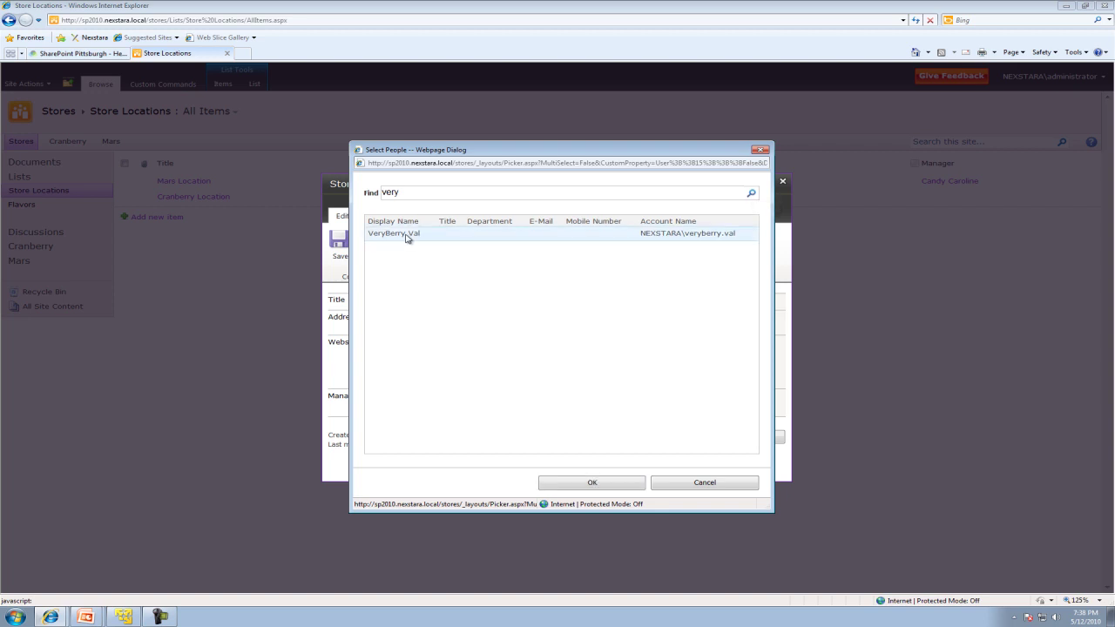
{"action": "left_click", "coordinate": [622, 486]}
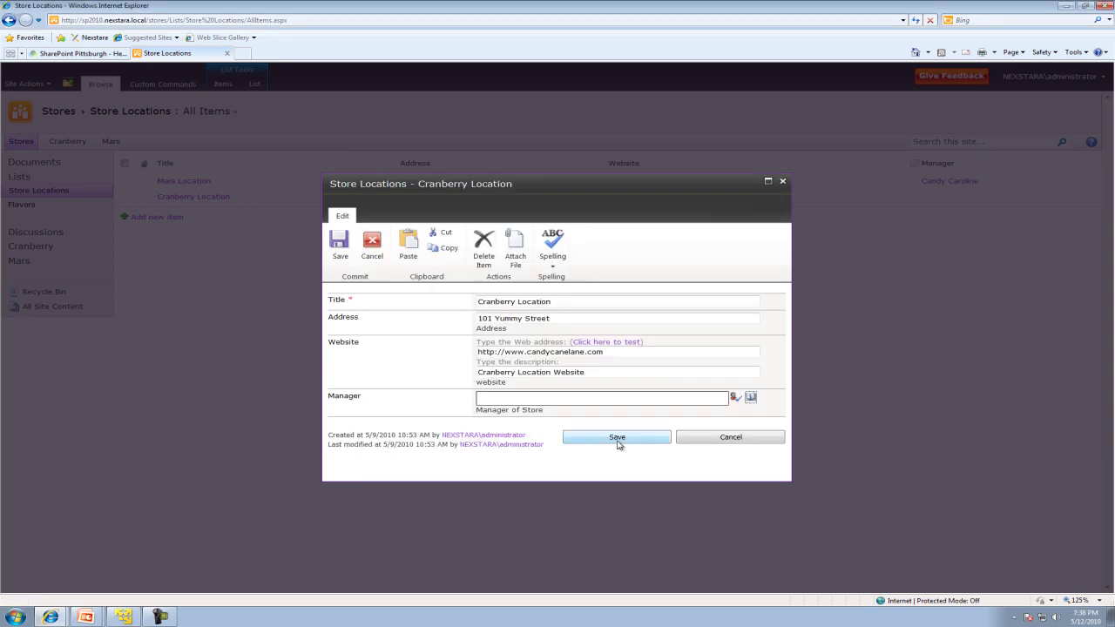
{"action": "left_click", "coordinate": [608, 400]}
{"action": "left_click", "coordinate": [751, 399]}
{"action": "type", "text": "very"}
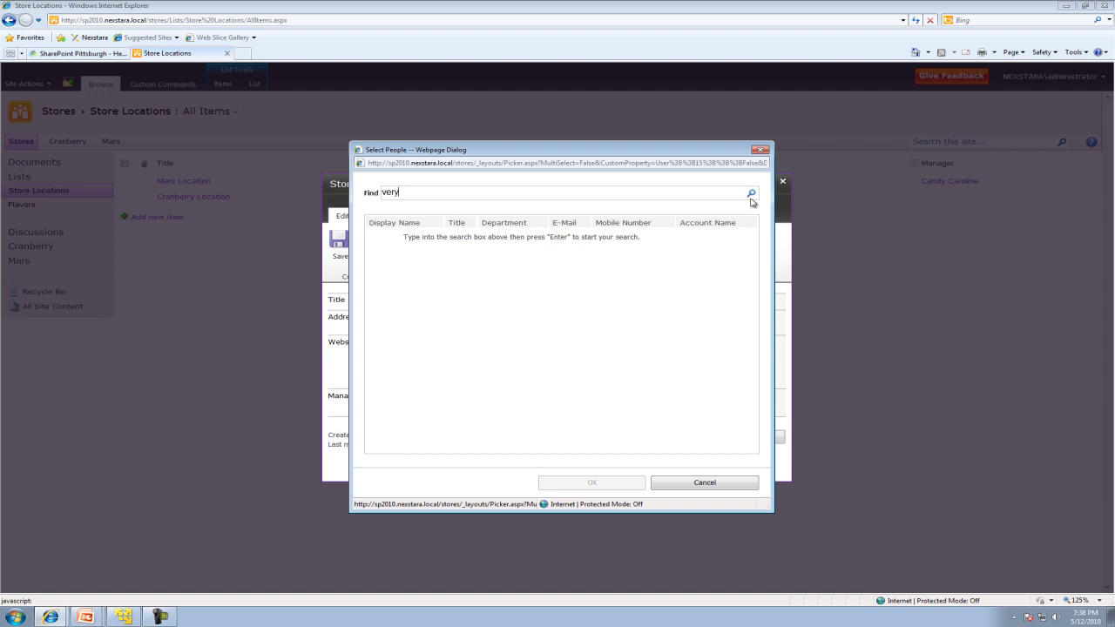
{"action": "left_click", "coordinate": [751, 192]}
{"action": "double_click", "coordinate": [392, 236]}
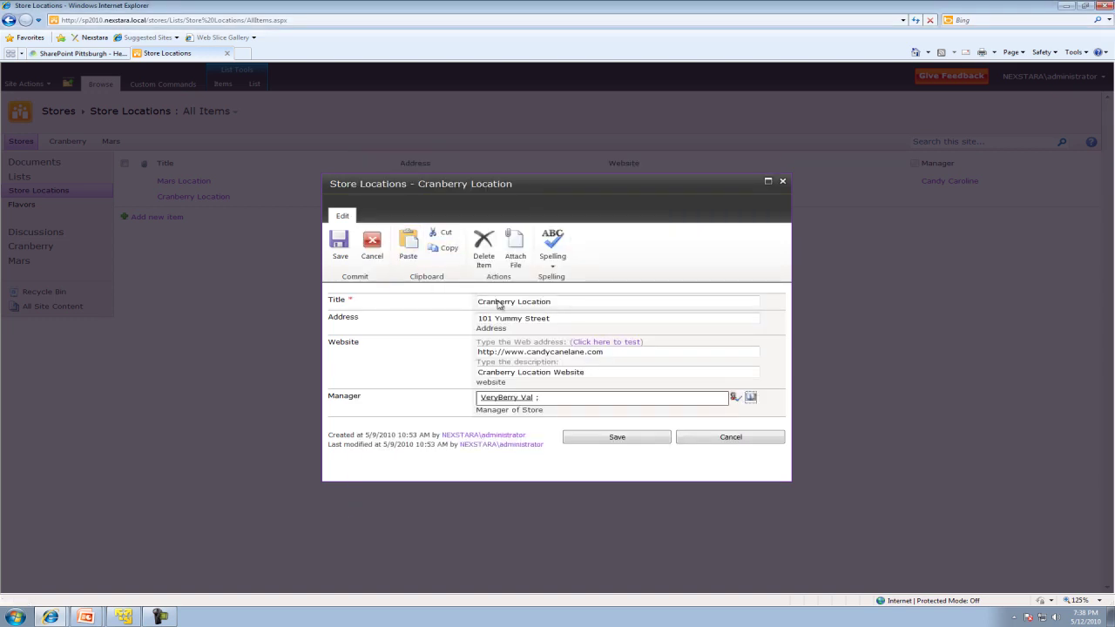
{"action": "left_click", "coordinate": [618, 439]}
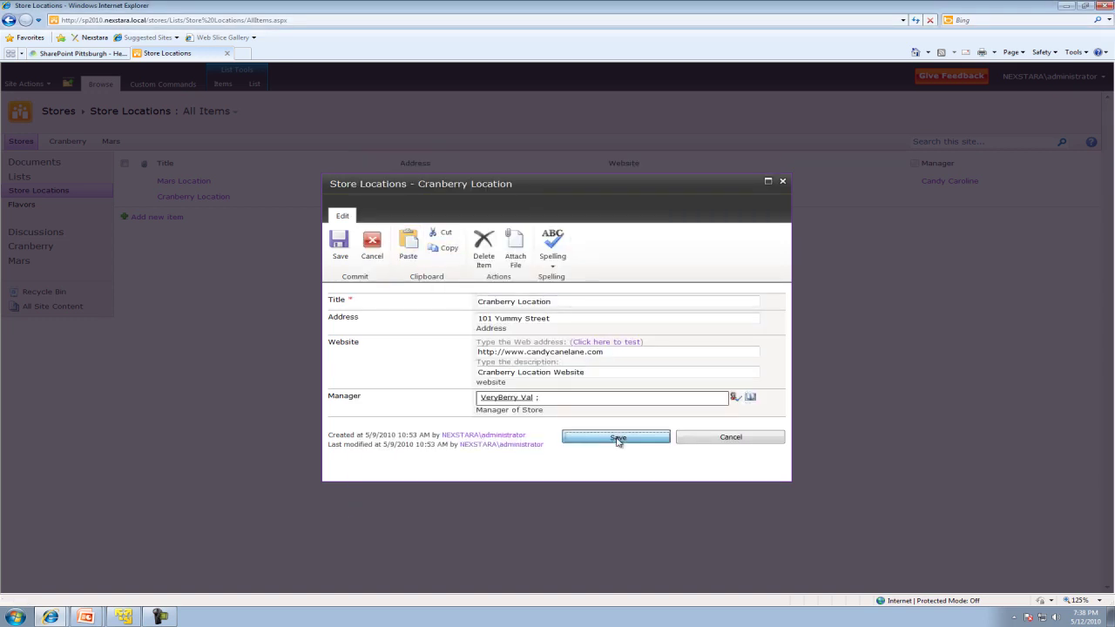